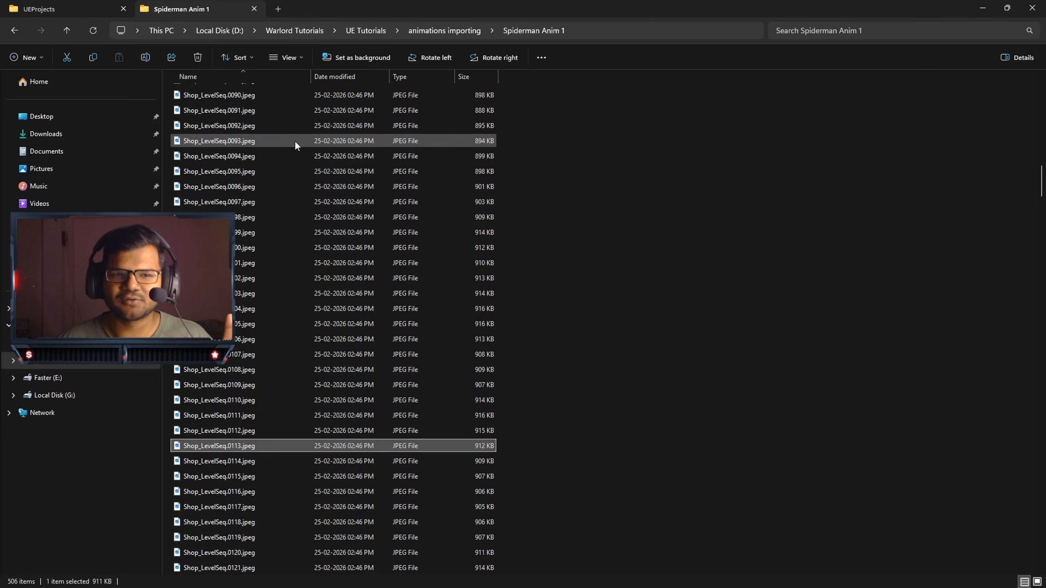
- Open the Marvel_Tutorials.uproject file from the Marvel_Tutorials folder in UEProjects
left_click(50, 9)
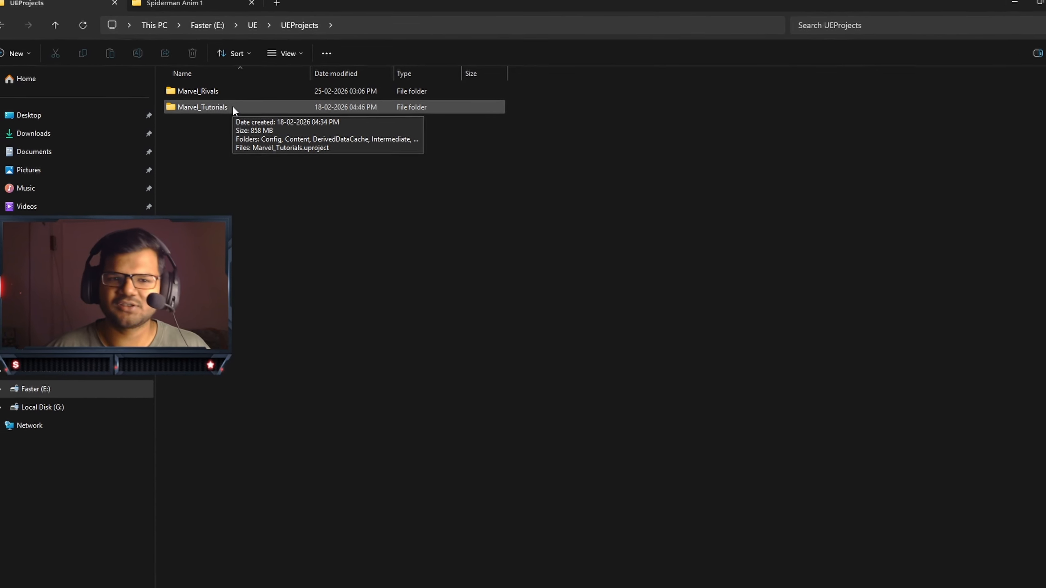
double_click(216, 100)
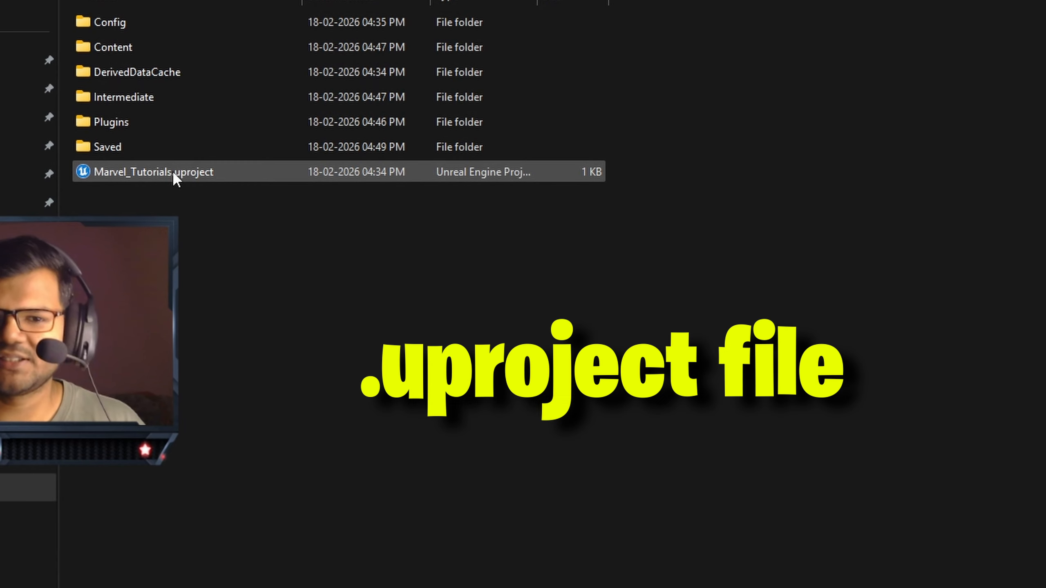
double_click(237, 174)
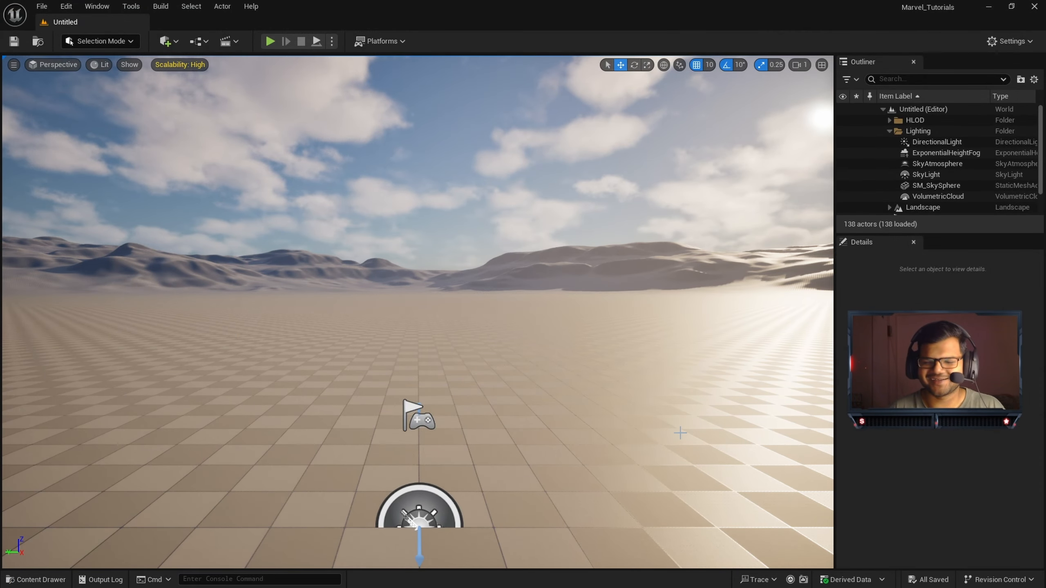
- Create a new level from the Basic template
mouse_move(534, 311)
right_mouse_down()
mouse_move(508, 311)
mouse_move(535, 311)
right_mouse_up()
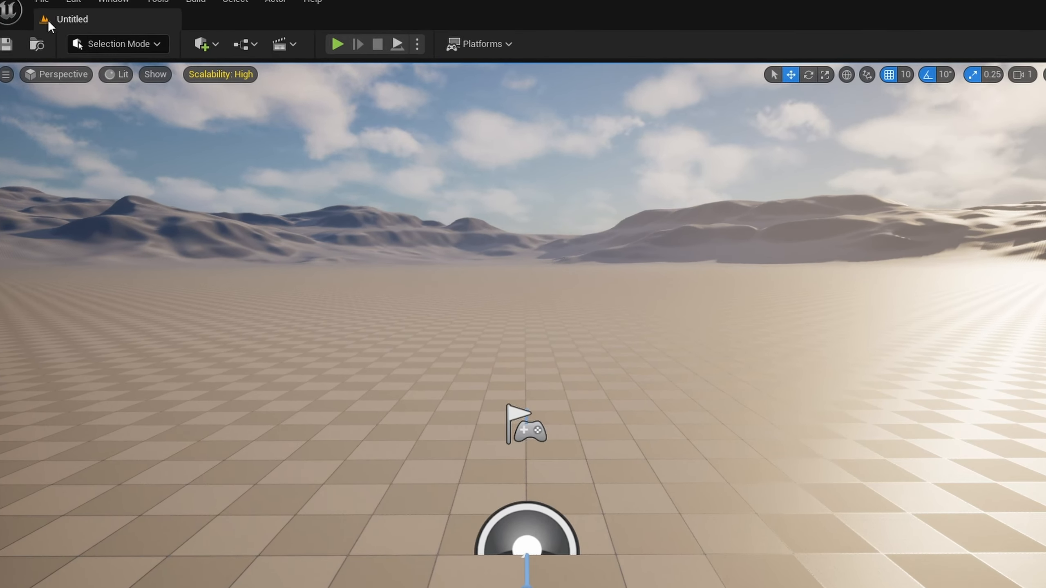
left_click(41, 6)
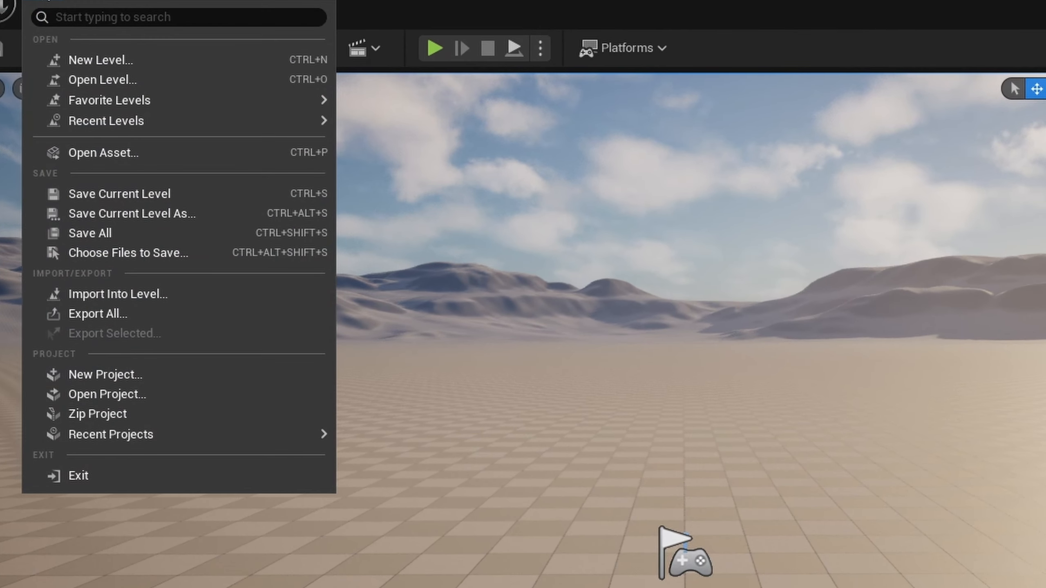
left_click(87, 62)
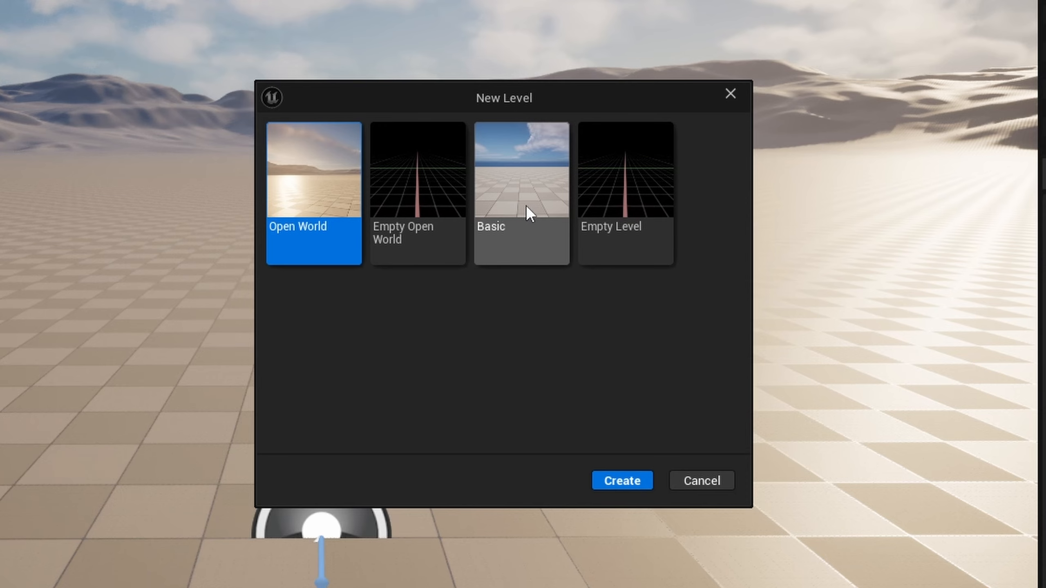
left_click(527, 218)
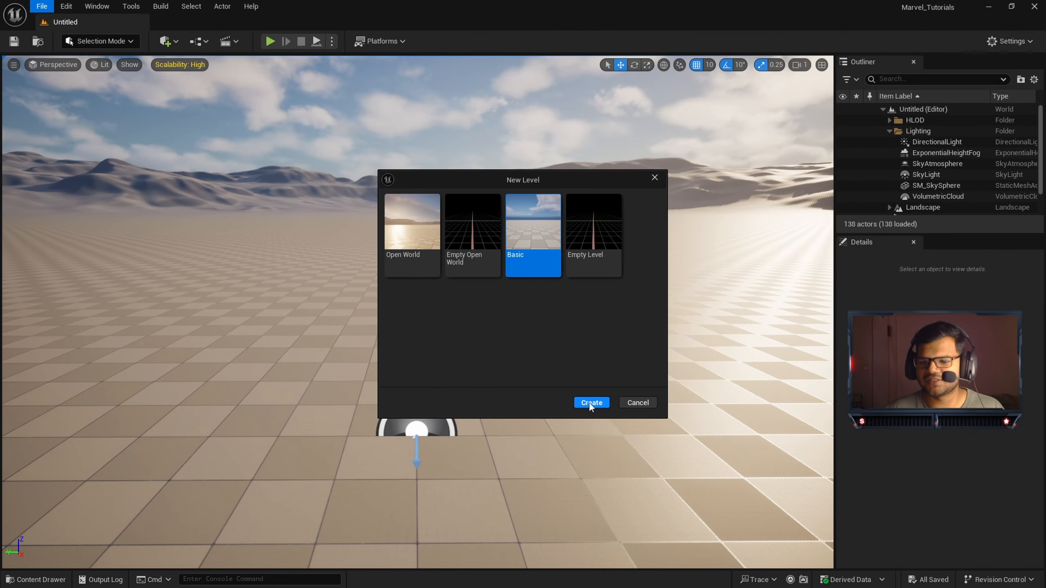
left_click(590, 402)
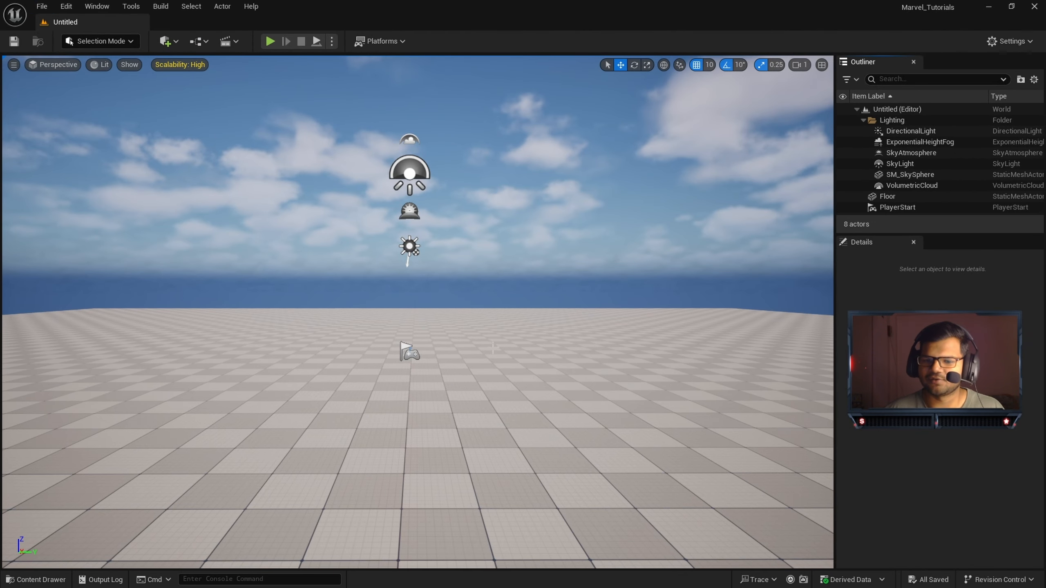
- Save the current level in the Content folder as Level_Test
right_click_drag(493, 348, 453, 373)
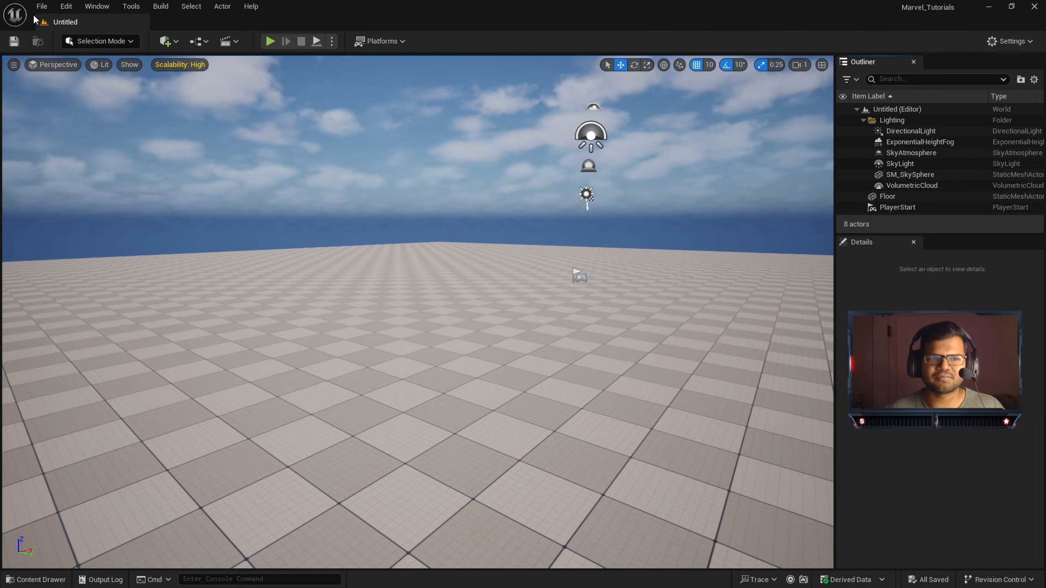
left_click(41, 6)
left_click(104, 114)
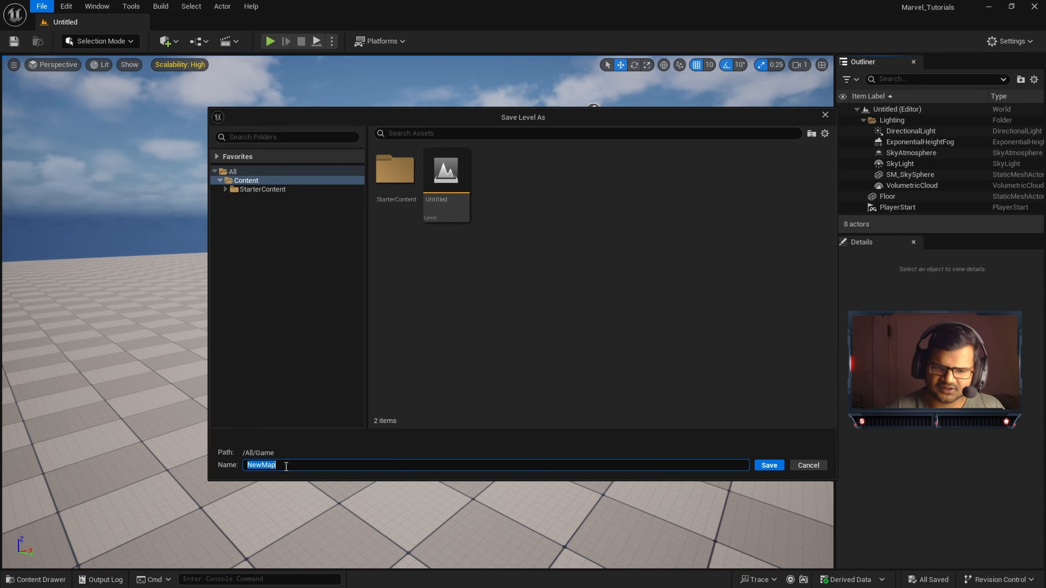
type("Leve")
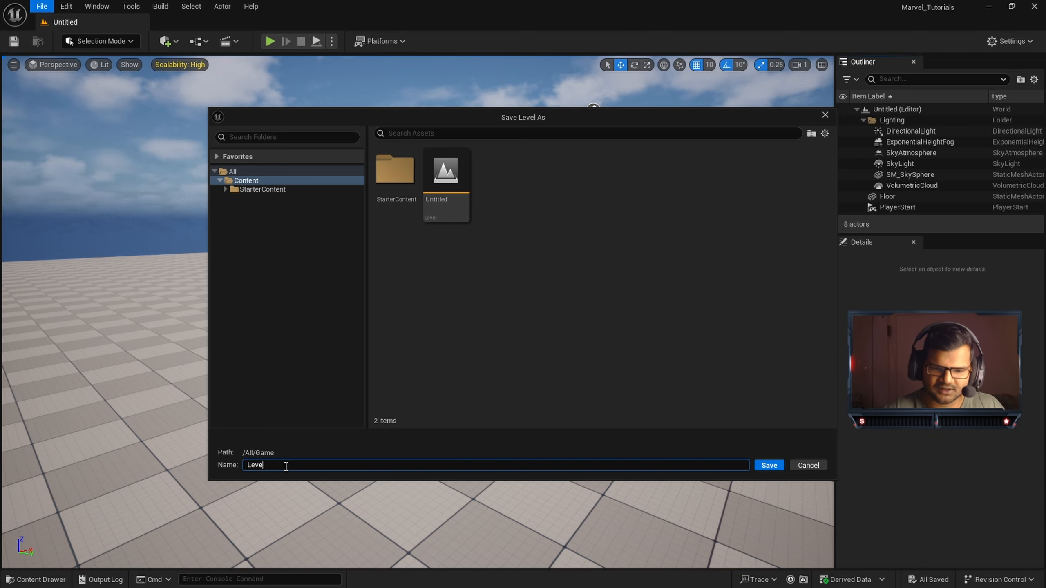
type("l_Test")
left_click(769, 465)
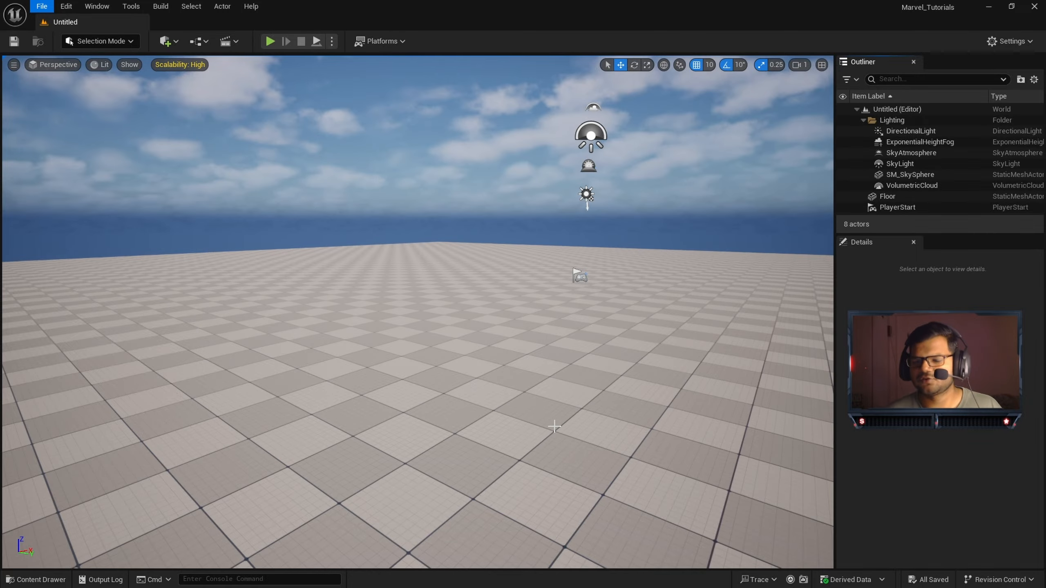
- Locate the Level_Test asset among the project's content and close the Plugins window
left_click(36, 580)
left_click(167, 456)
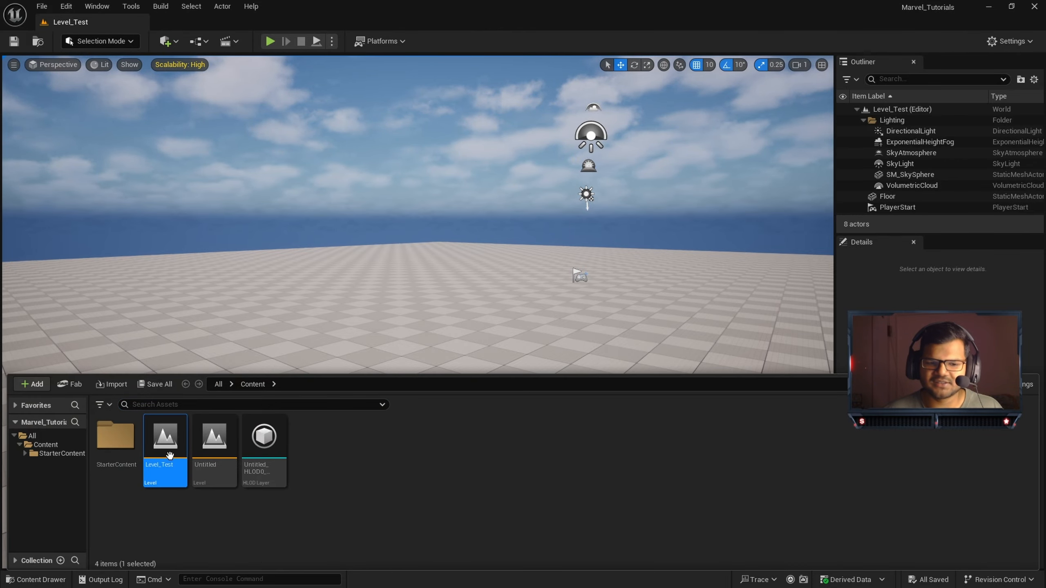
right_click_drag(387, 263, 264, 259)
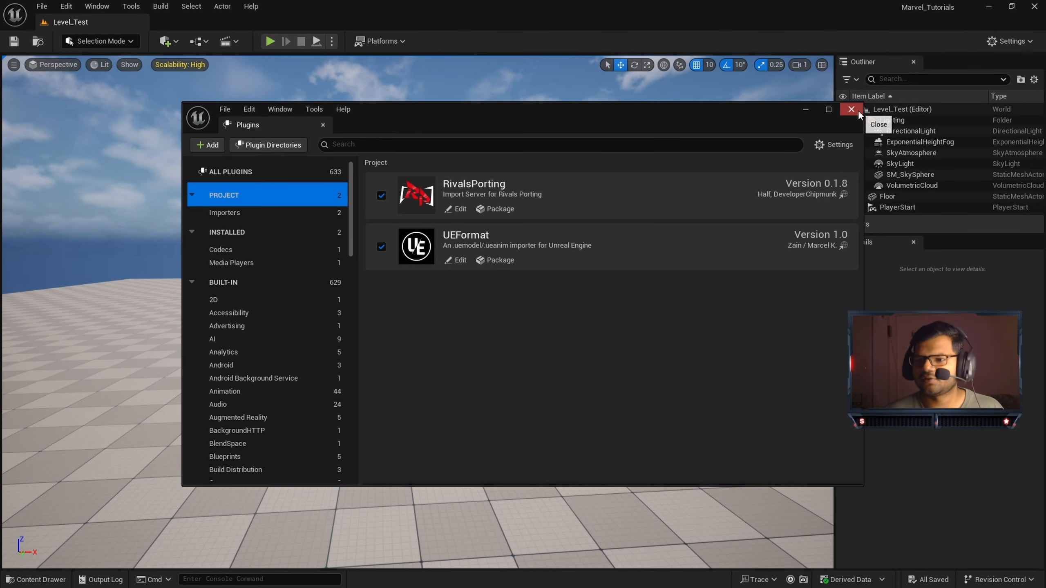
left_click(858, 109)
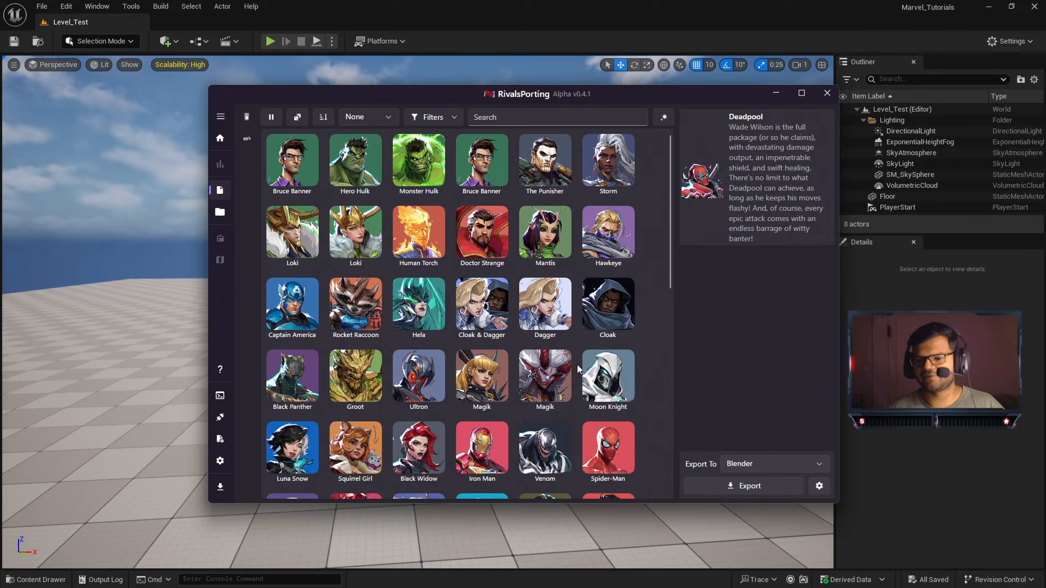
- Browse the character list in RivalsPorting, checking entries such as Cloak, Venom and Winter Soldier
left_click(609, 264)
left_click(603, 325)
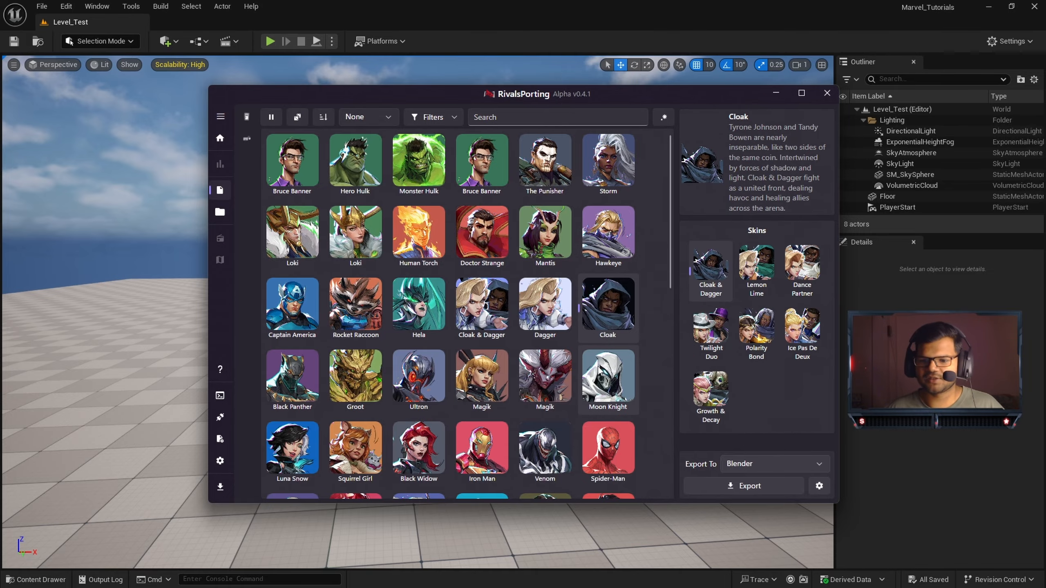
left_click(599, 371)
scroll(555, 381, "down", 1)
scroll(555, 382, "down", 2)
left_click(618, 358)
left_click(551, 373)
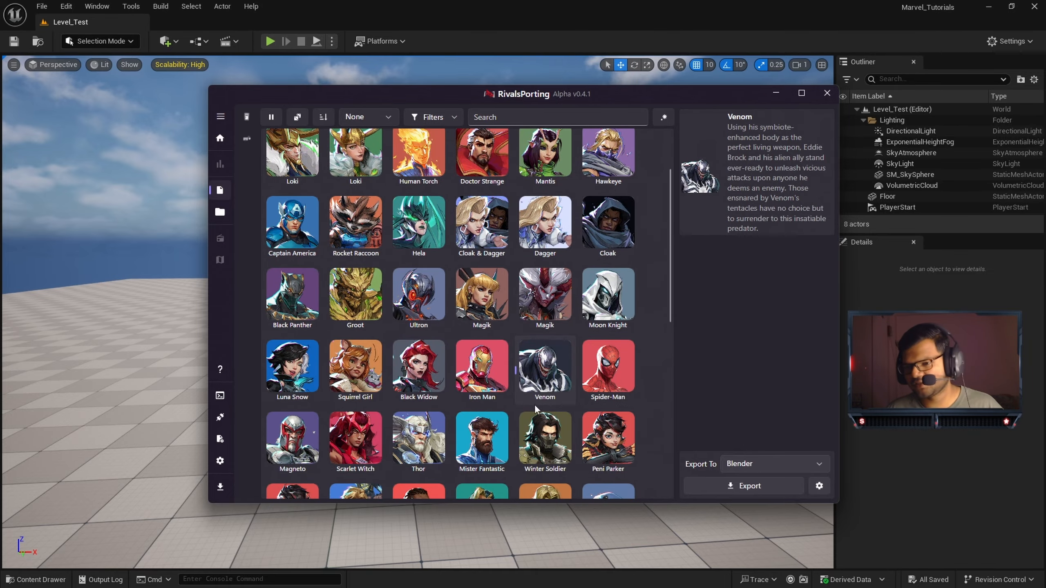
scroll(547, 372, "down", 3)
left_click(548, 373)
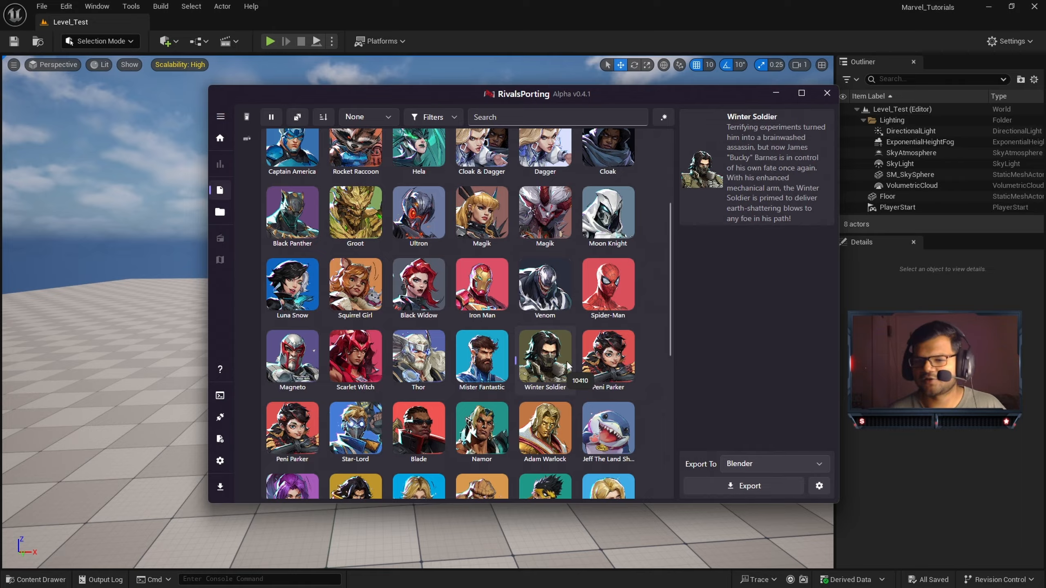
- Switch to the browser's MarvelRivalsCharacterIDs list and highlight Gambit's character ID and his MR. X skin ID
key("super")
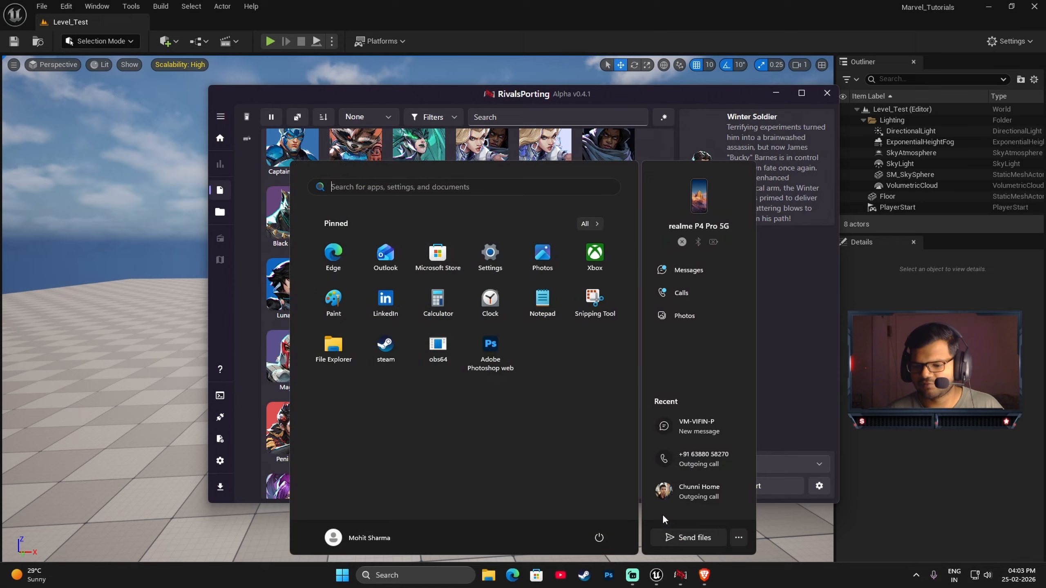
left_click(705, 576)
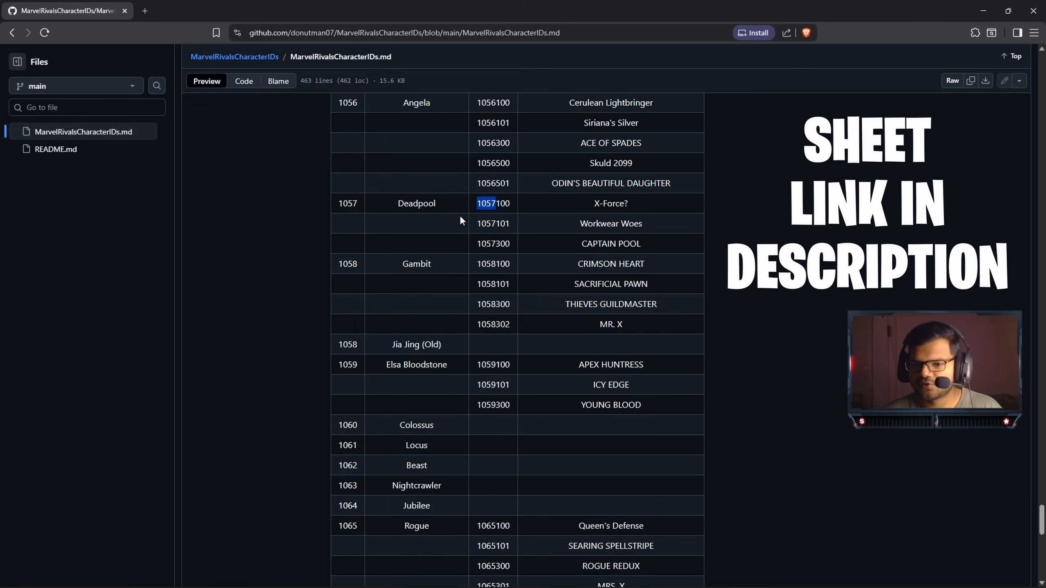
scroll(517, 259, "down", 3)
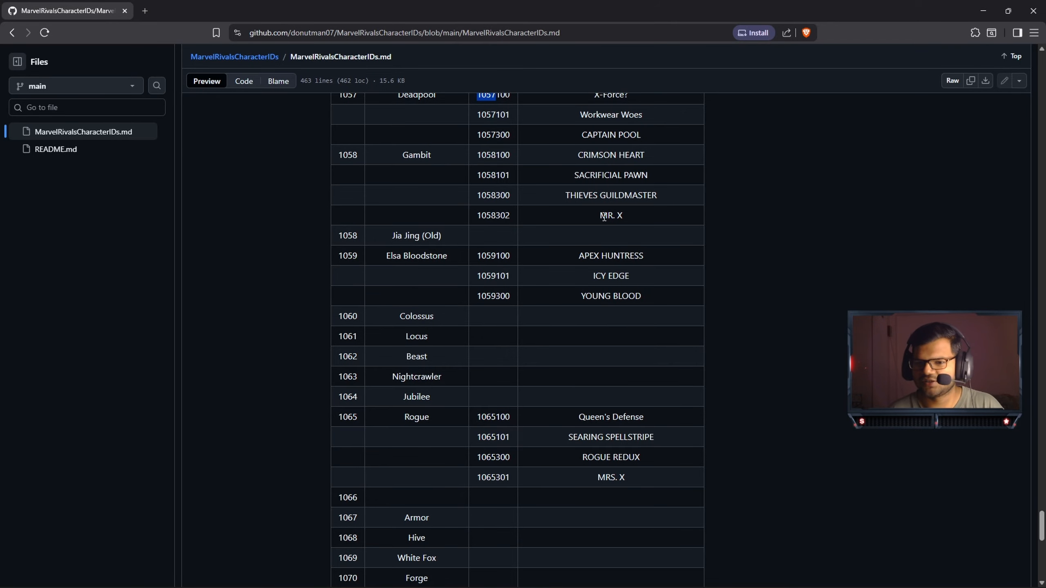
scroll(494, 194, "up", 3)
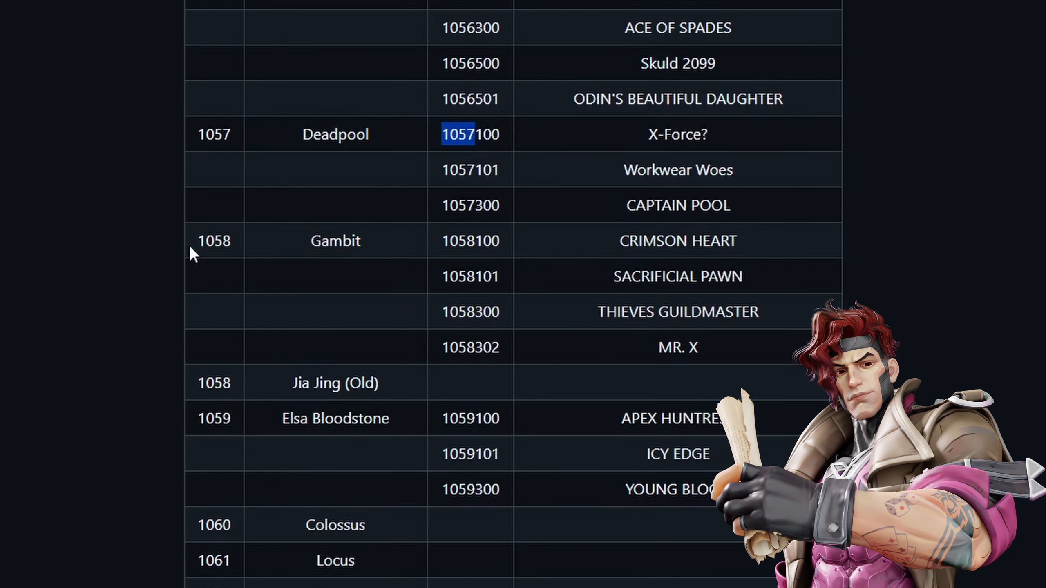
left_click_drag(200, 239, 233, 240)
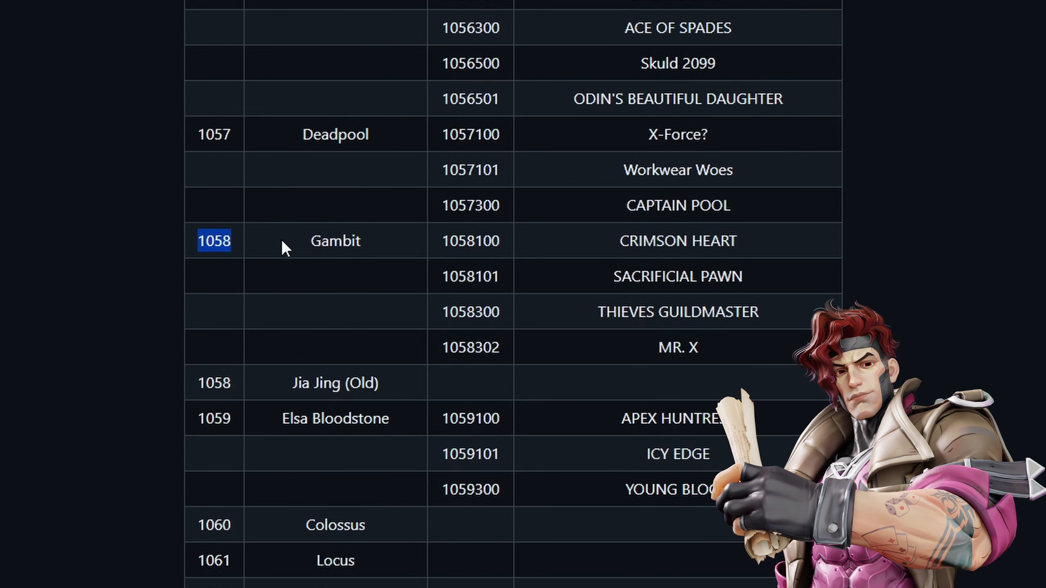
left_click_drag(440, 347, 503, 355)
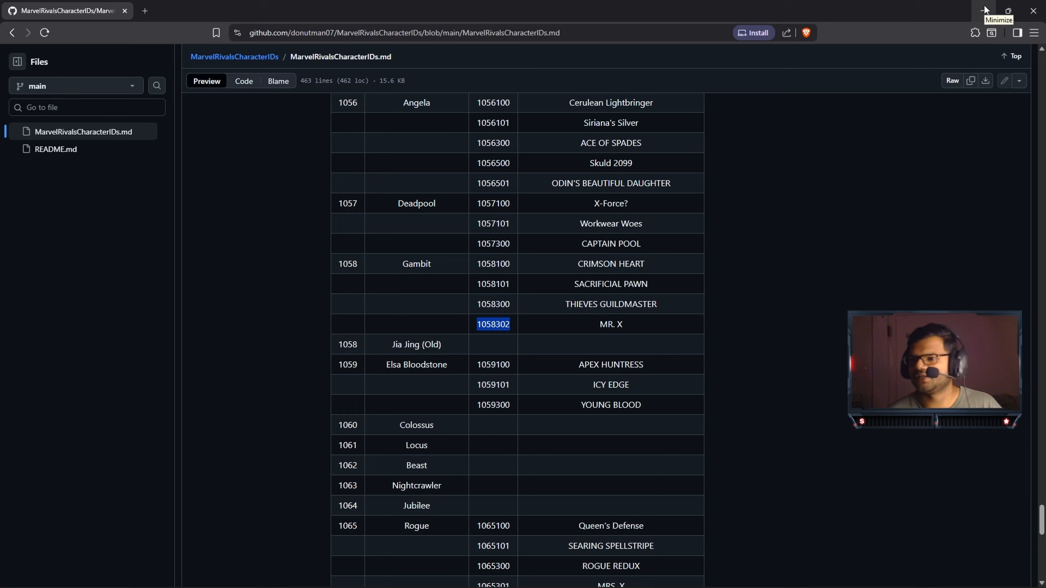
left_click(984, 9)
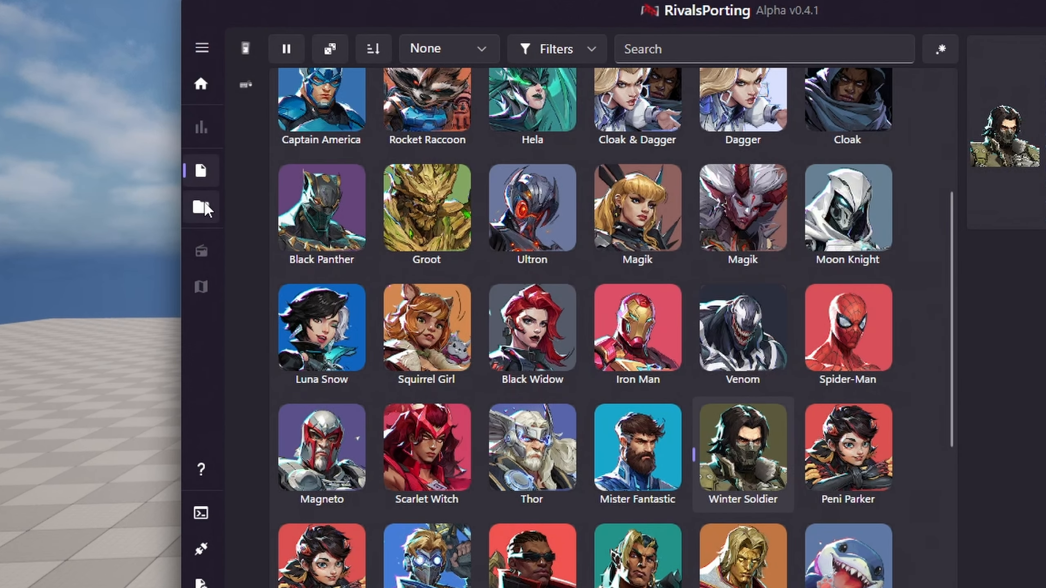
- Show the game files in RivalsPorting and expand the folder tree to Marvel/Content/Marvel/Characters
left_click(218, 212)
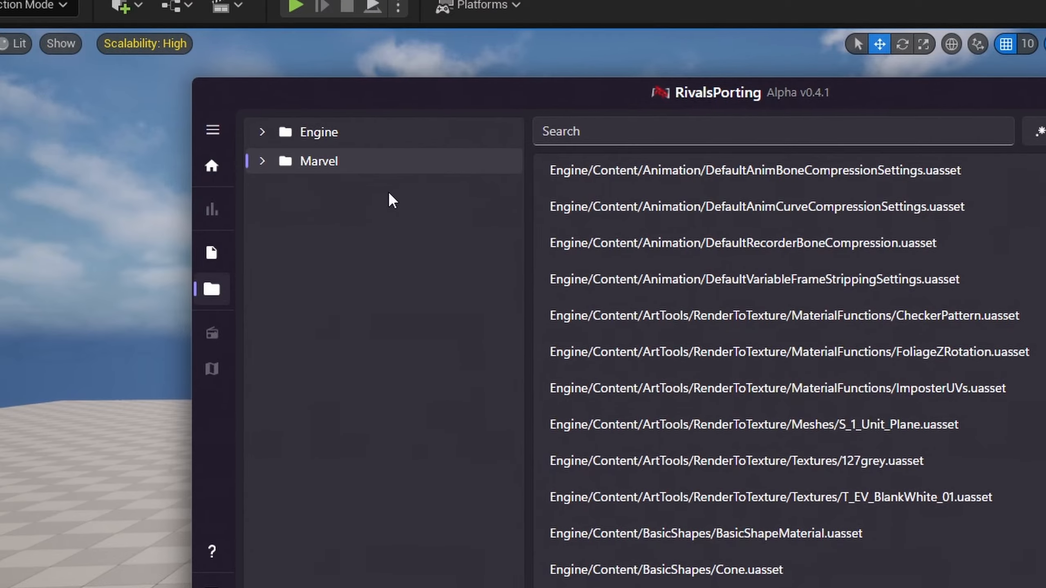
double_click(376, 165)
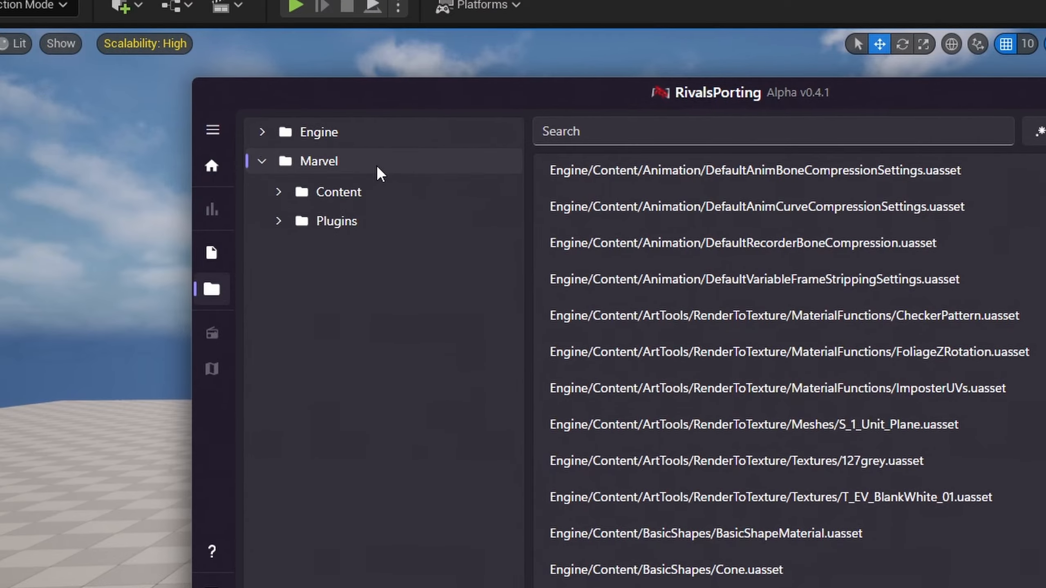
double_click(370, 192)
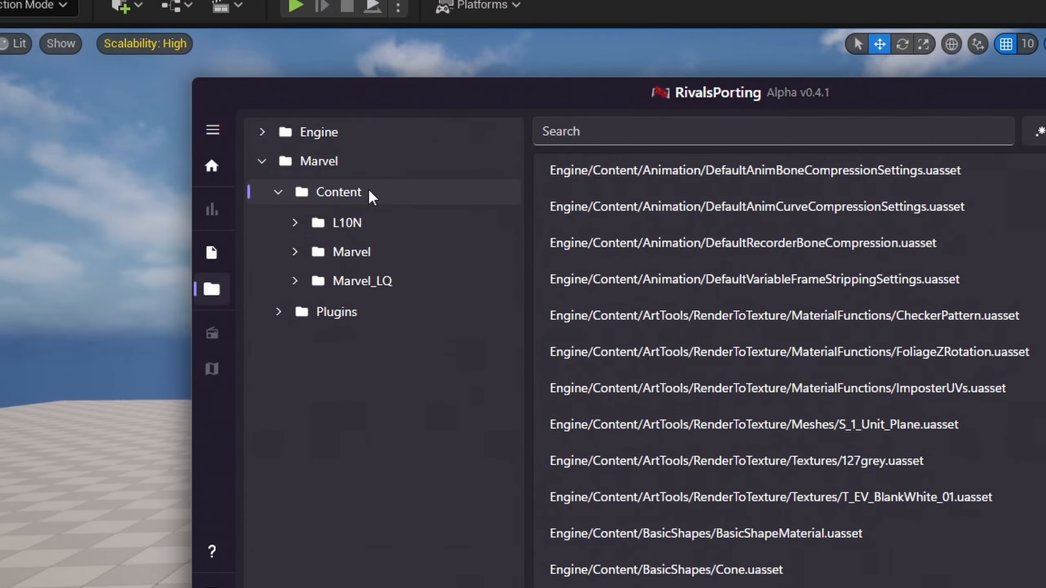
double_click(371, 252)
scroll(392, 341, "down", 1)
double_click(373, 383)
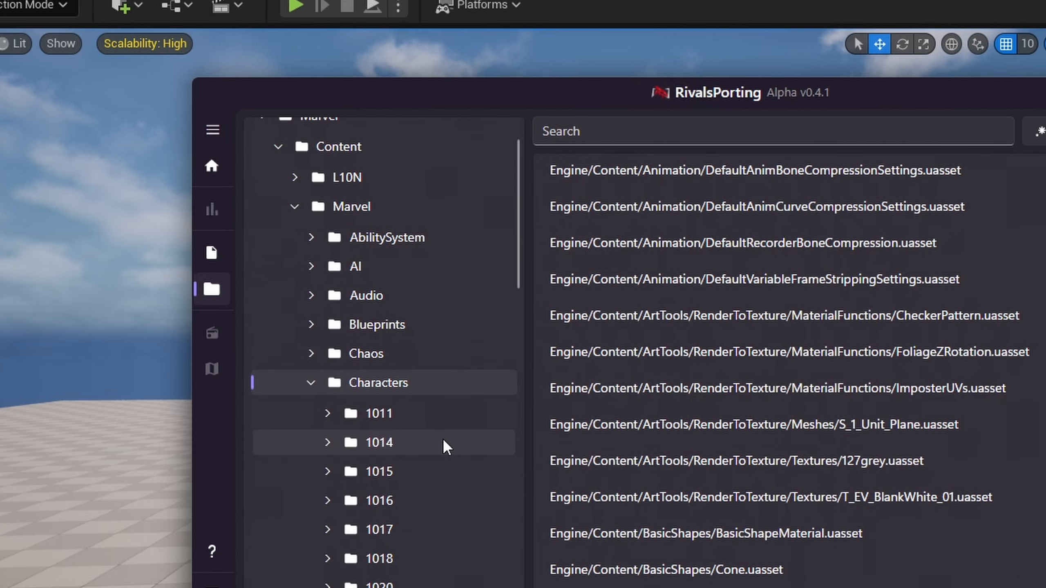
- Find Gambit's folder 1058 under Characters and expand it
scroll(443, 438, "down", 15)
scroll(420, 490, "down", 5)
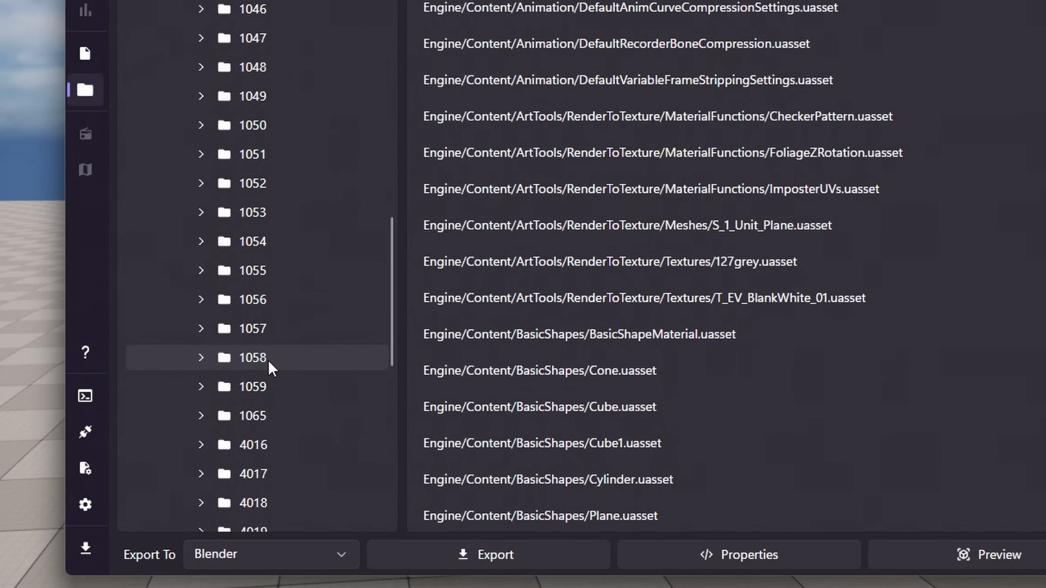
scroll(287, 361, "down", 3)
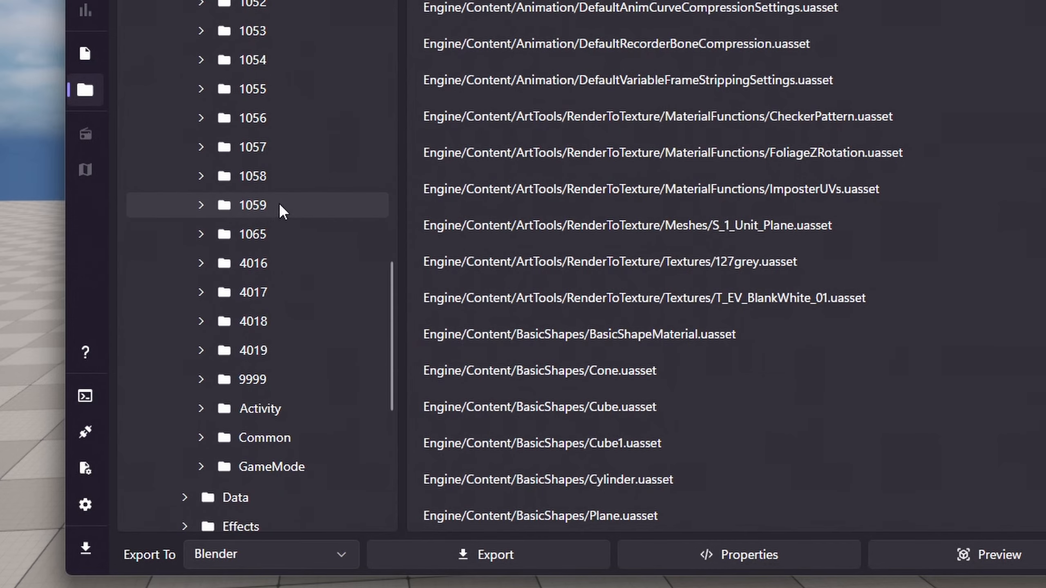
left_click(267, 180)
scroll(289, 234, "down", 1)
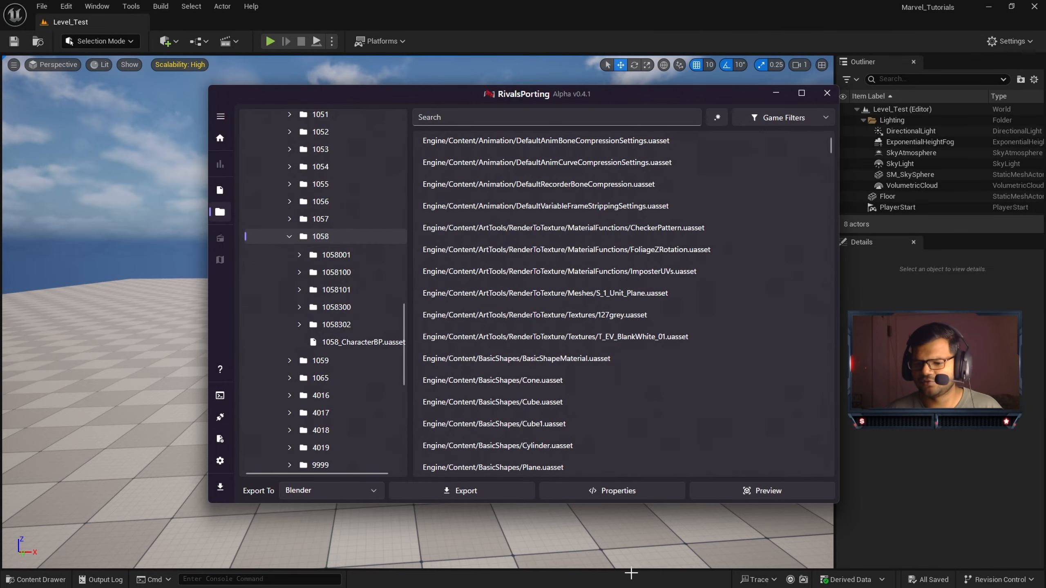
- Recheck the MR. X skin ID in the browser list and expand the 1058302 folder in RivalsPorting
left_click(704, 576)
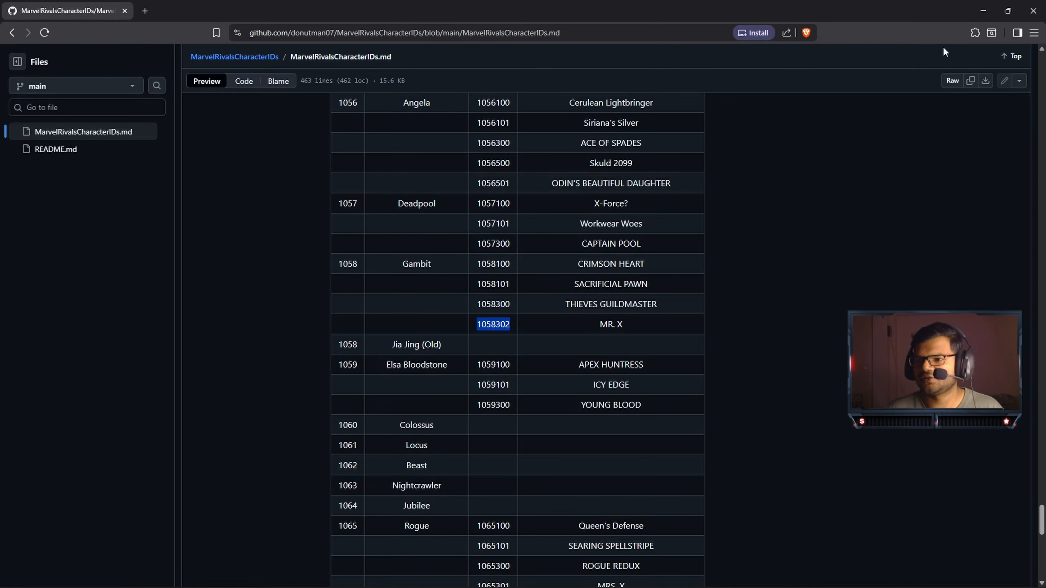
left_click(977, 10)
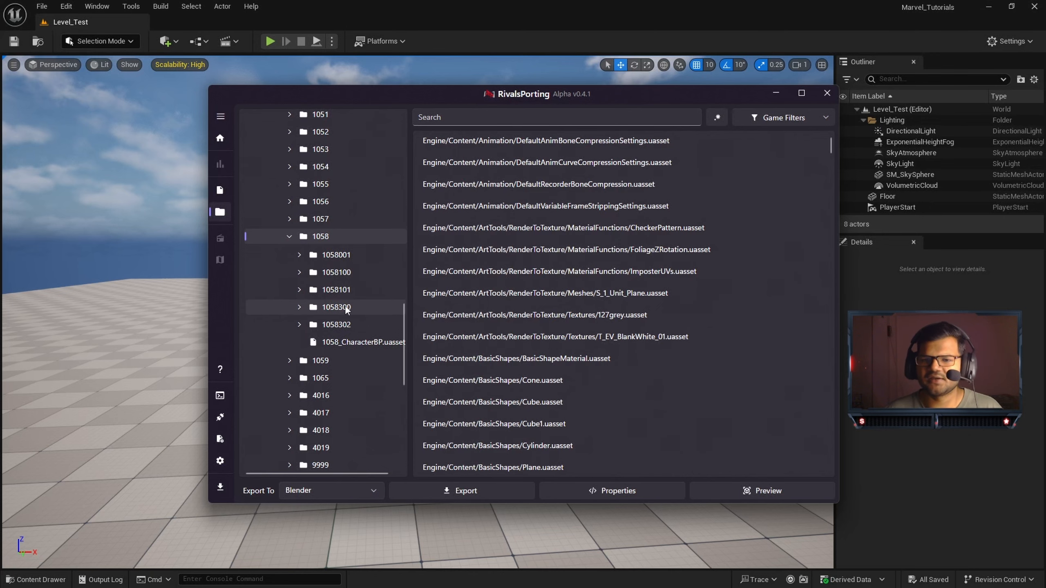
double_click(340, 327)
scroll(344, 338, "down", 3)
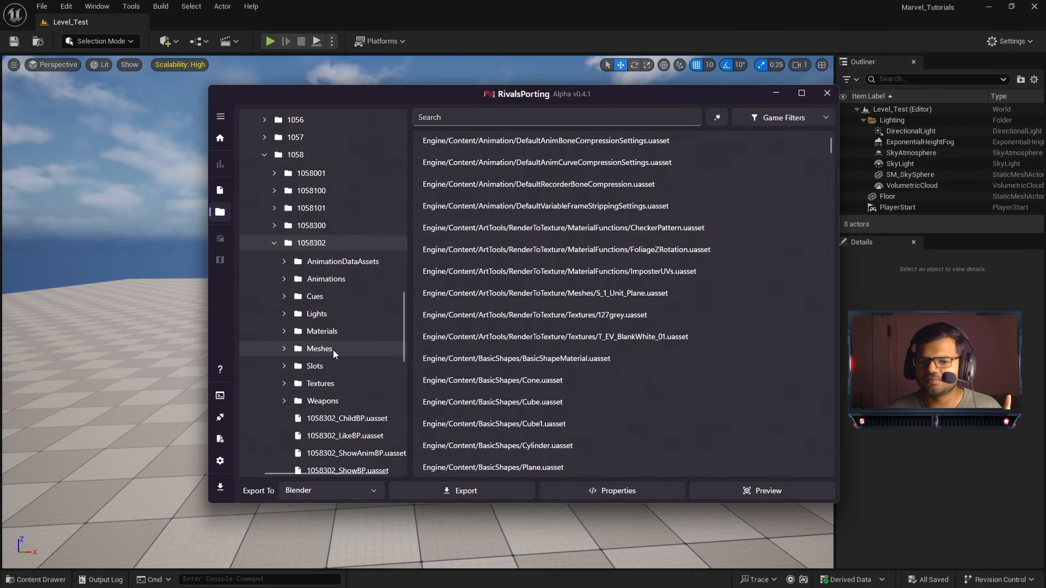
- Expand the Meshes folder of 1058302 and select SK_1058_1058302_Lobby.uasset
double_click(332, 349)
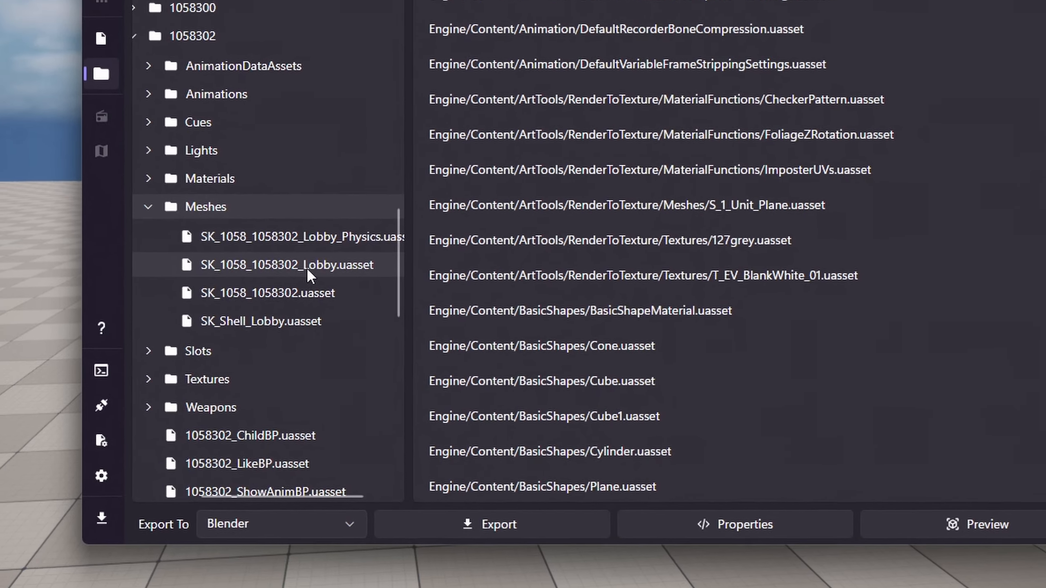
left_click(312, 293)
left_click(325, 266)
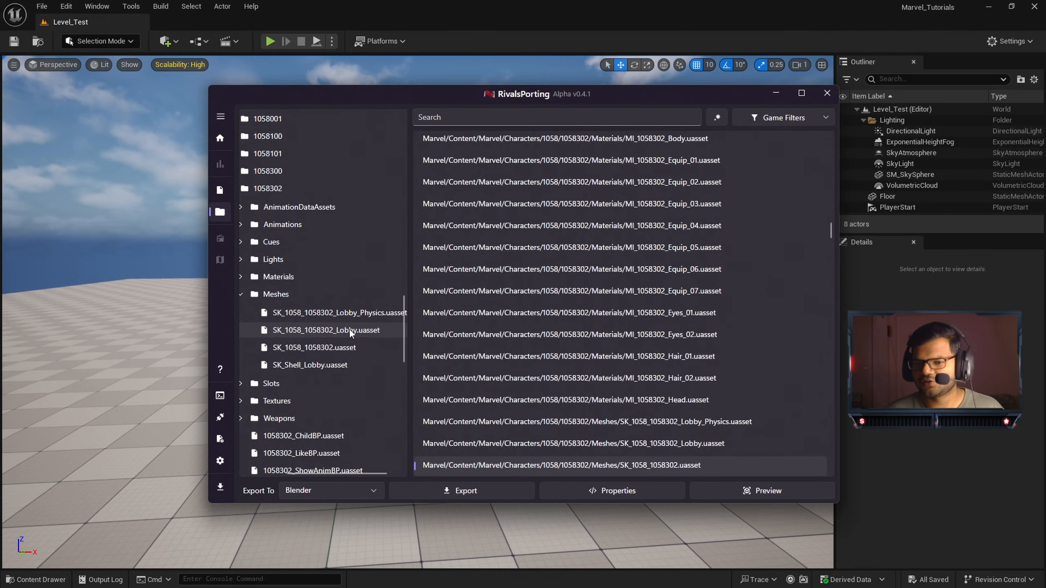
left_click(350, 329)
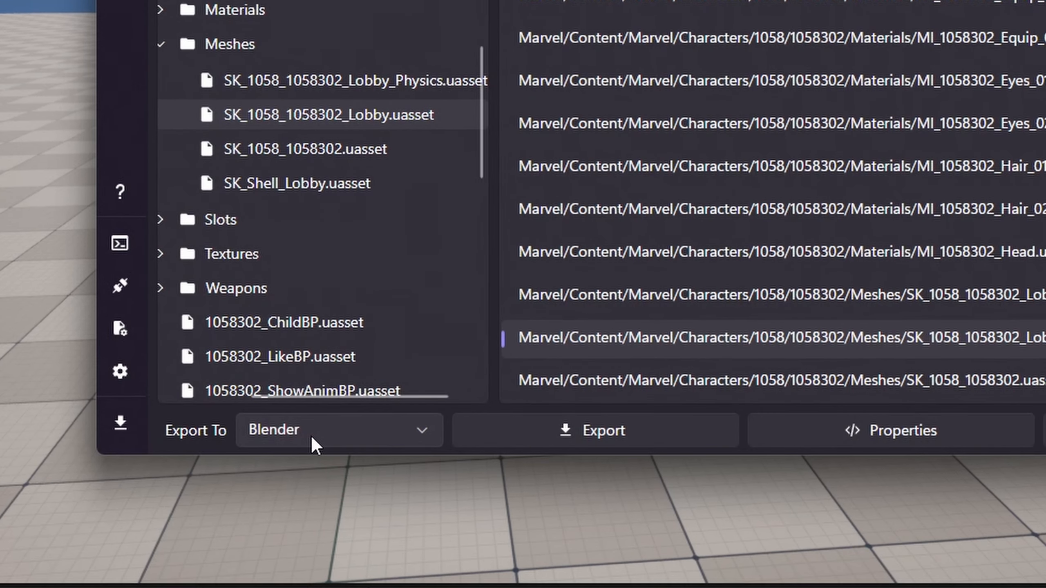
- Export the selected lobby mesh with Unreal Engine as the target, and minimize RivalsPorting
left_click(313, 437)
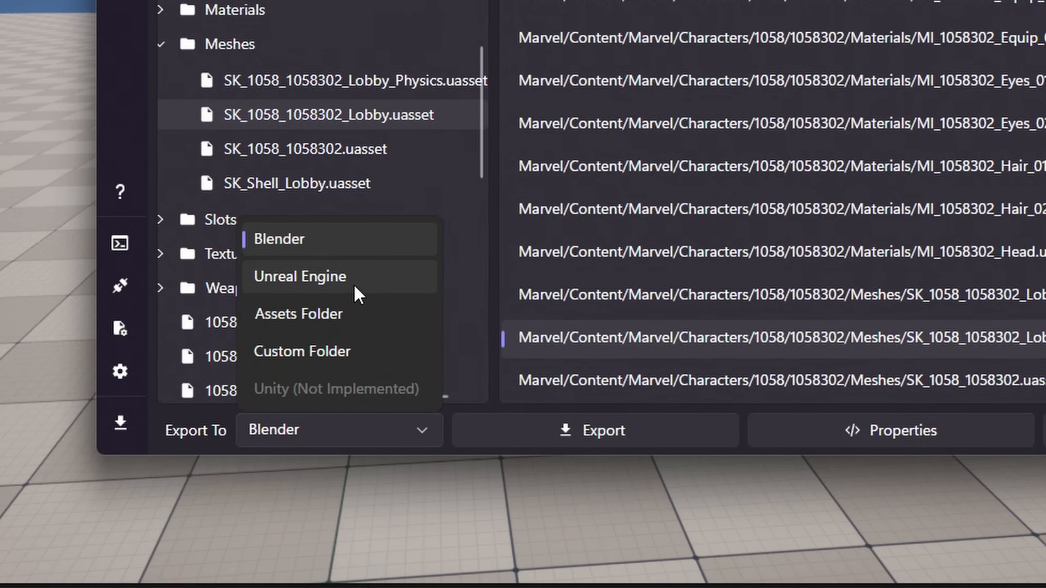
left_click(355, 282)
left_click(586, 433)
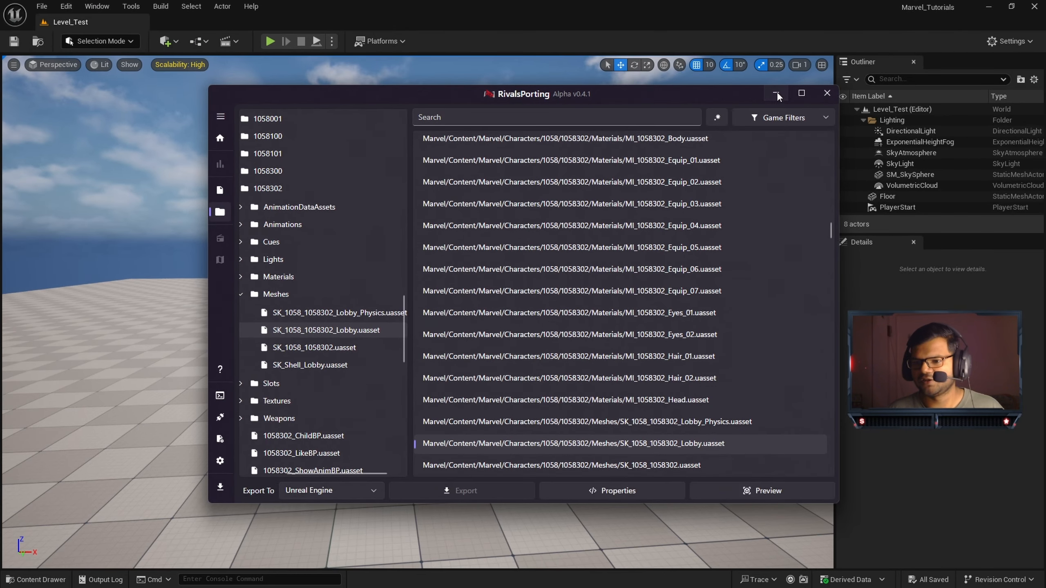
left_click(775, 93)
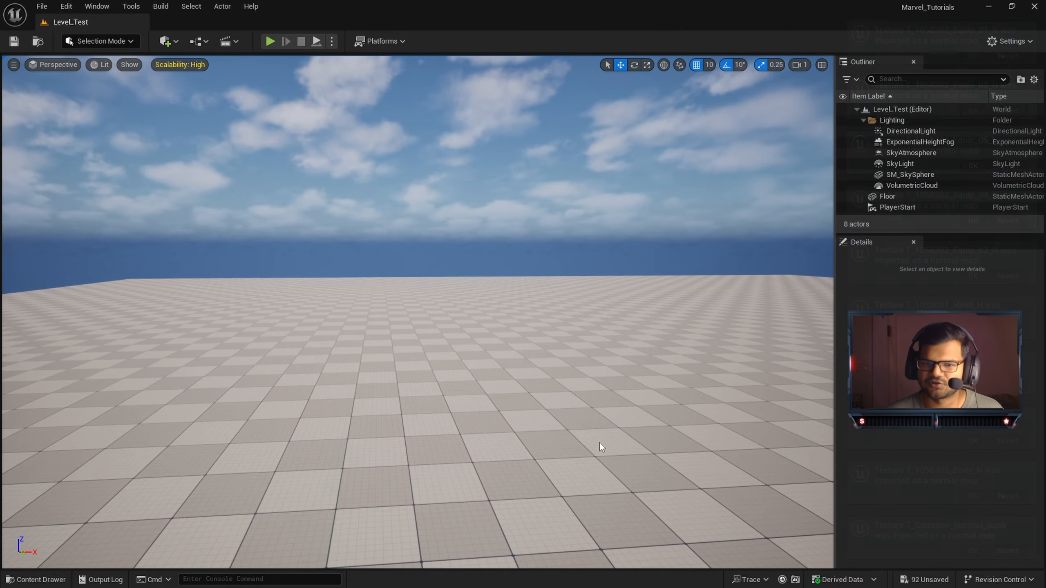
- Browse the project content in Unreal Engine to Marvel/Characters/1058/1058302/Meshes
left_click(50, 579)
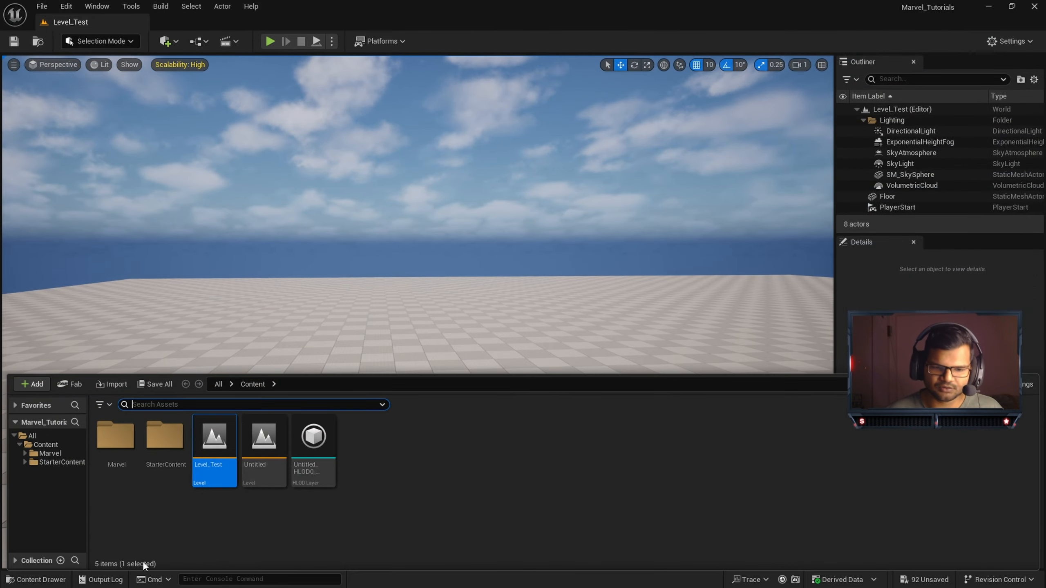
double_click(132, 447)
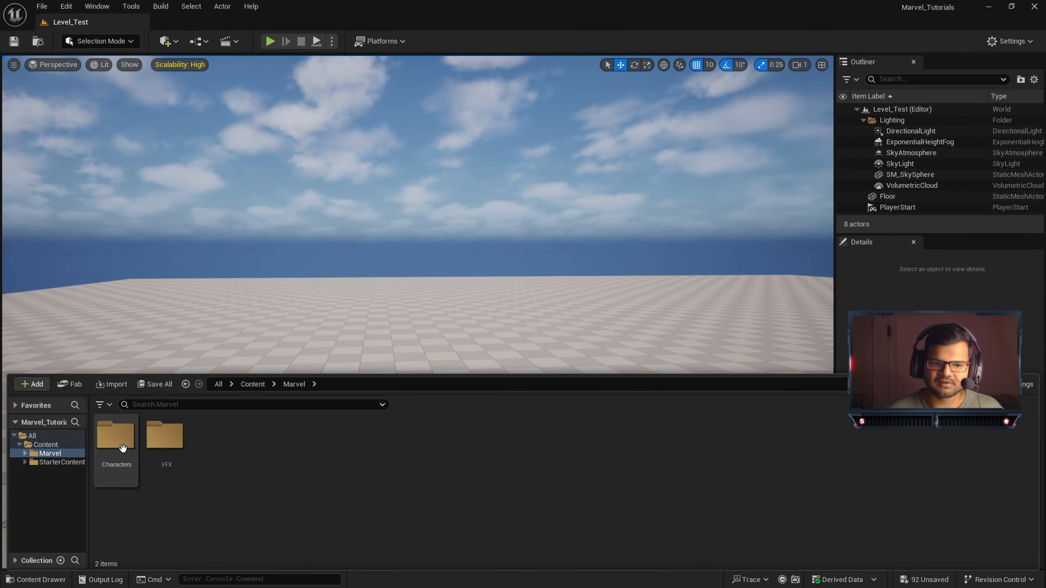
double_click(116, 437)
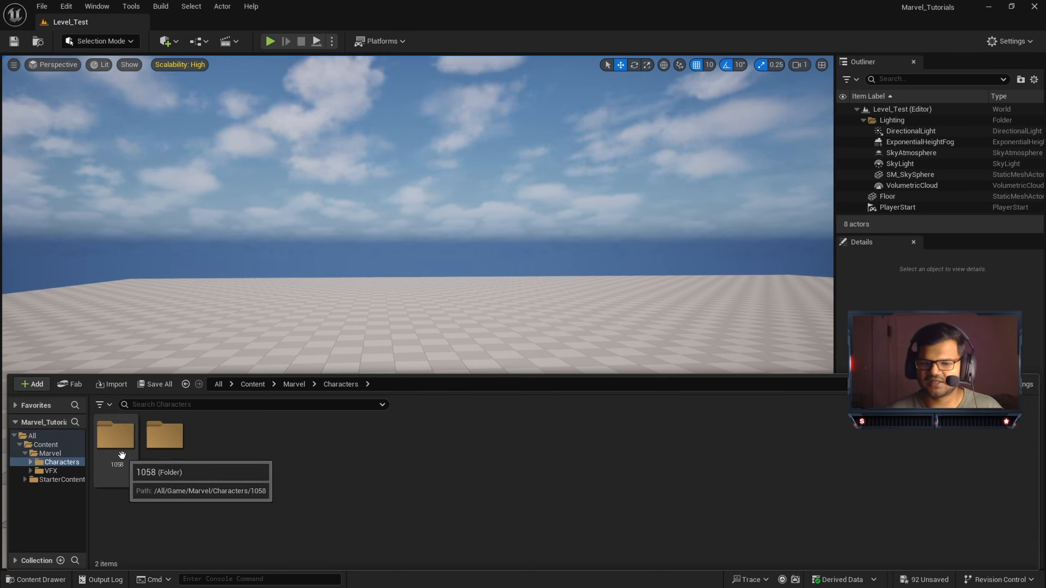
left_click(116, 437)
double_click(117, 437)
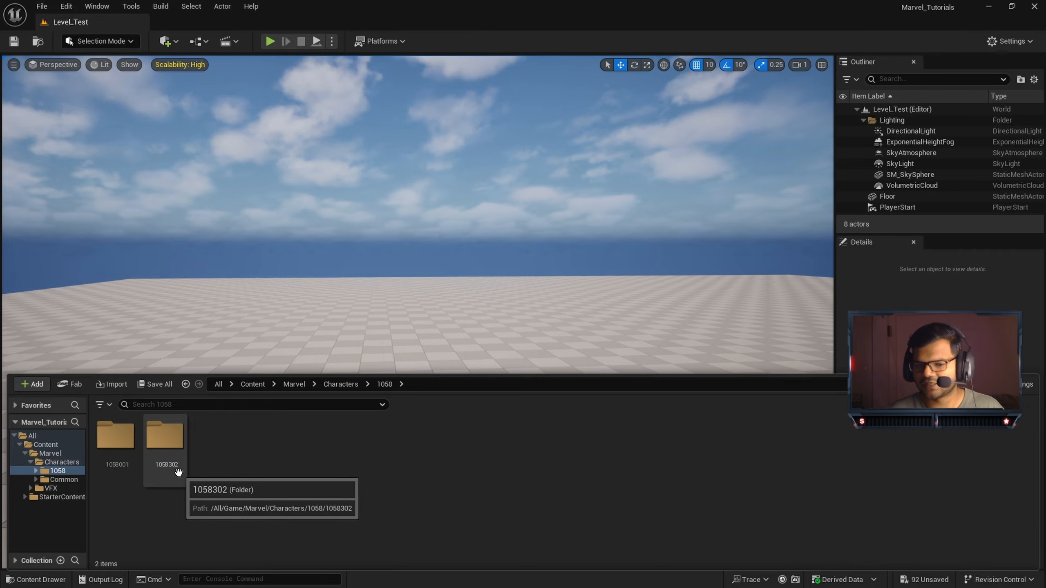
double_click(172, 441)
left_click(172, 444)
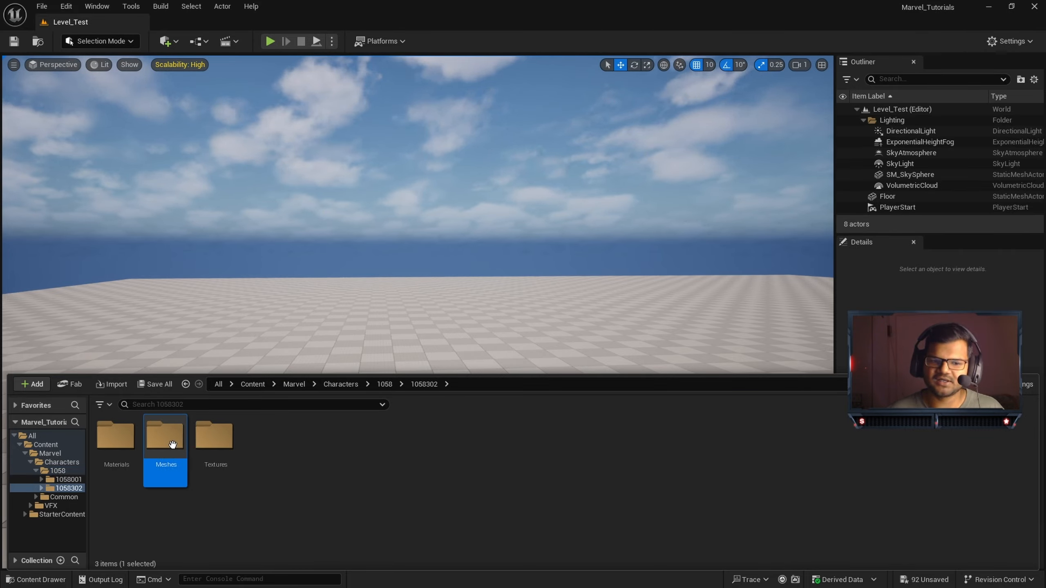
double_click(172, 444)
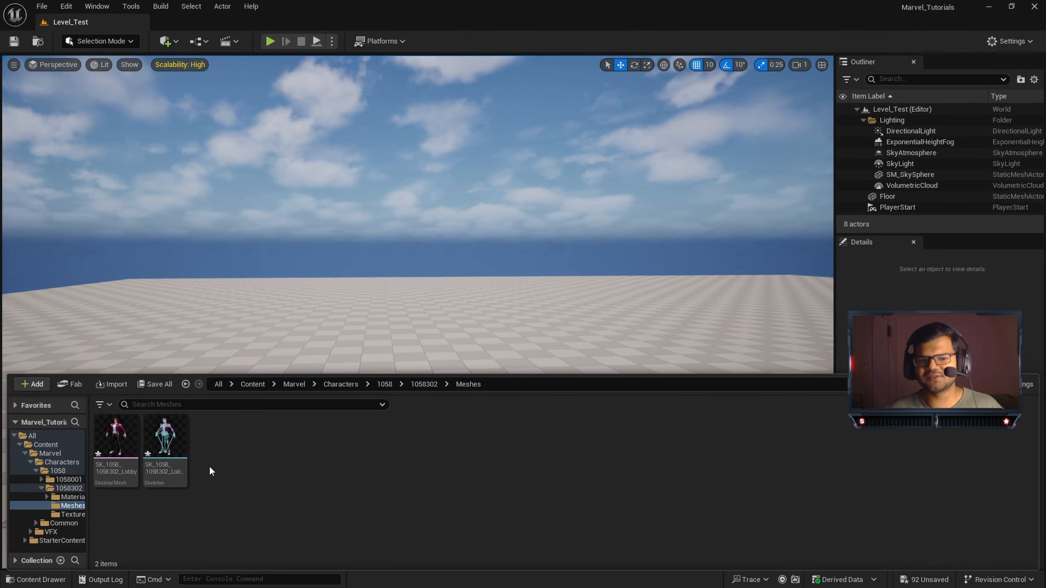
- Place the SK_1058_1058302_Lobby skeletal mesh on the floor of the level
mouse_move(117, 450)
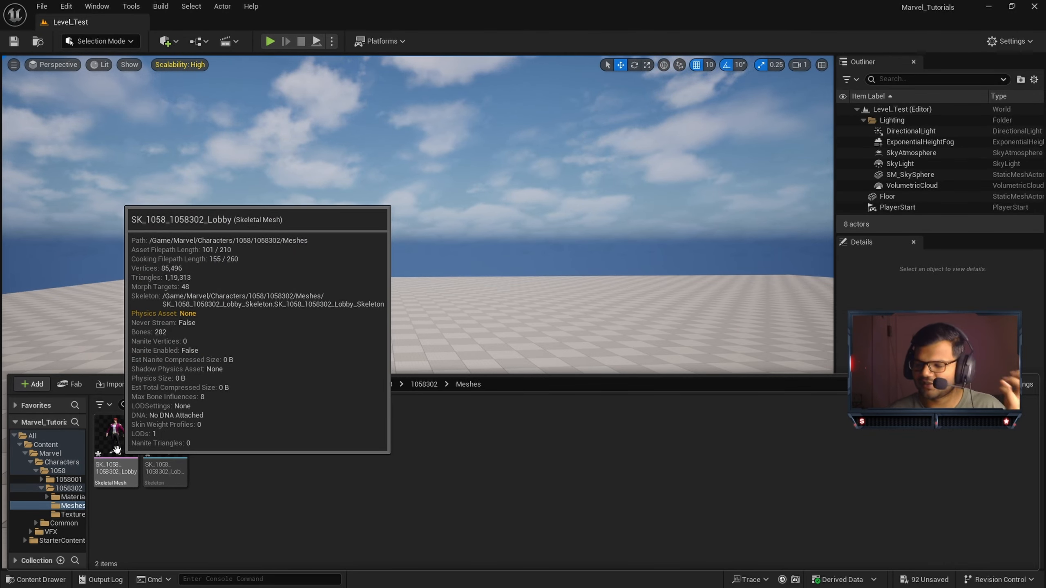
left_click(117, 449)
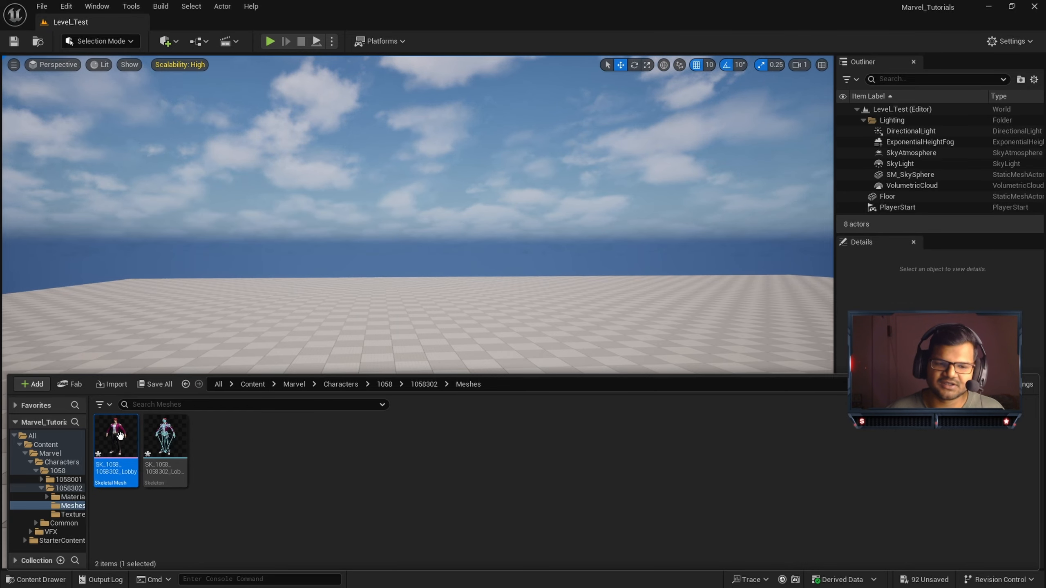
left_click_drag(120, 436, 403, 438)
key("f")
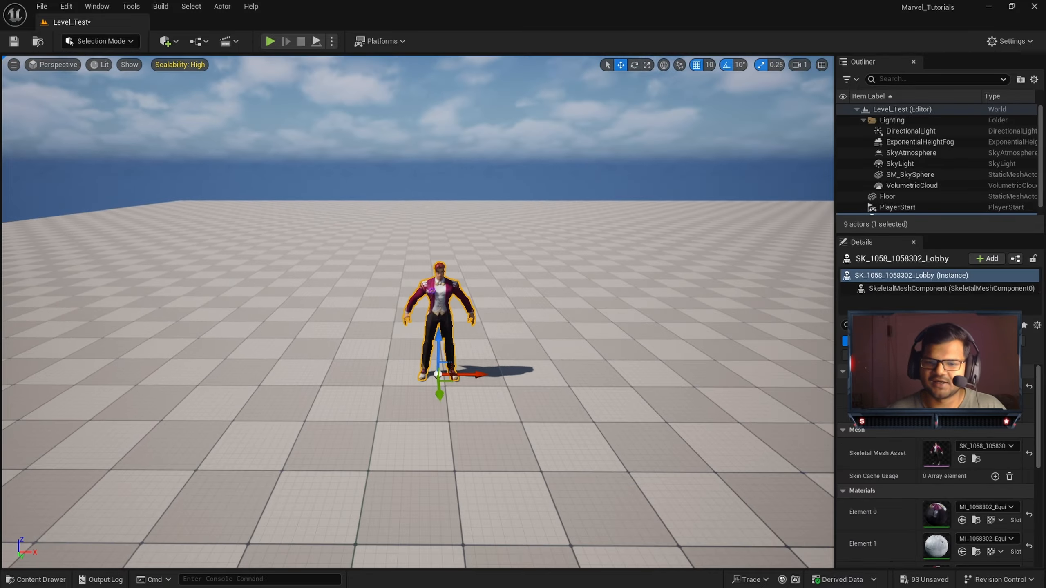
- Rotate the level's sunlight direction around the placed character so his shadow falls behind him on the opposite side
key("w")
right_click_drag(403, 438, 407, 396)
key("e")
key("q")
key("s")
key("w")
key("ctrl+l")
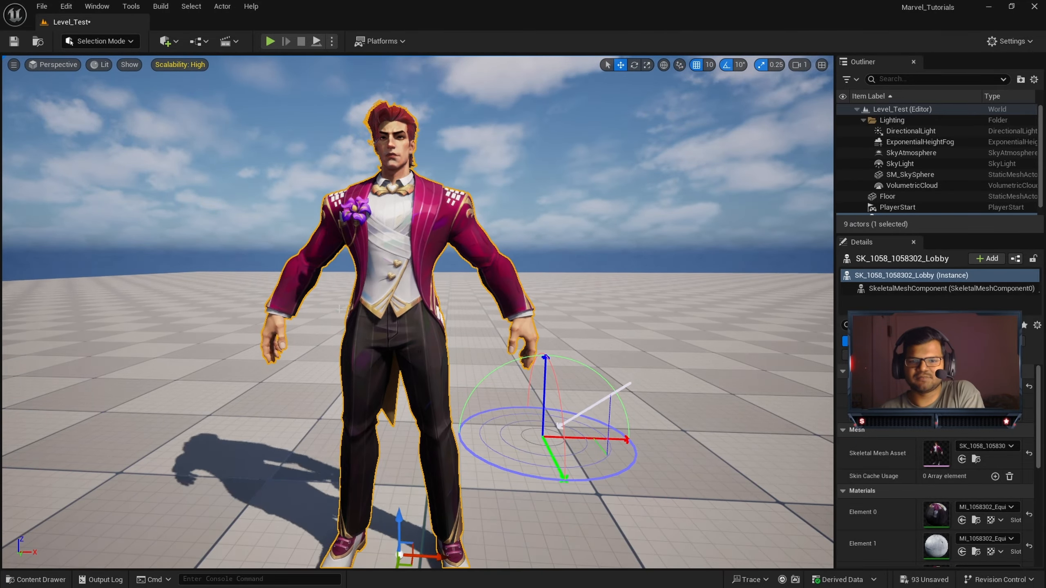
- Examine the placed Gambit character's face, jacket and full body from the side and front
right_click_drag(427, 277, 515, 293)
scroll(428, 278, "down", 1)
key("a")
key("s")
right_click_drag(524, 227, 486, 220)
key("w")
key("s")
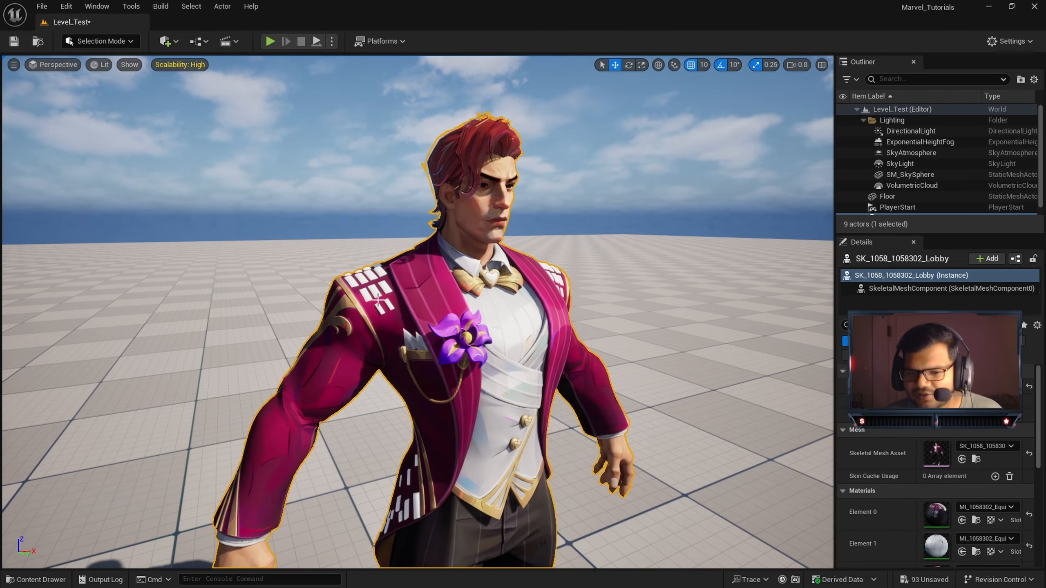
key("s")
key("d")
right_click_drag(495, 285, 457, 311)
key("w")
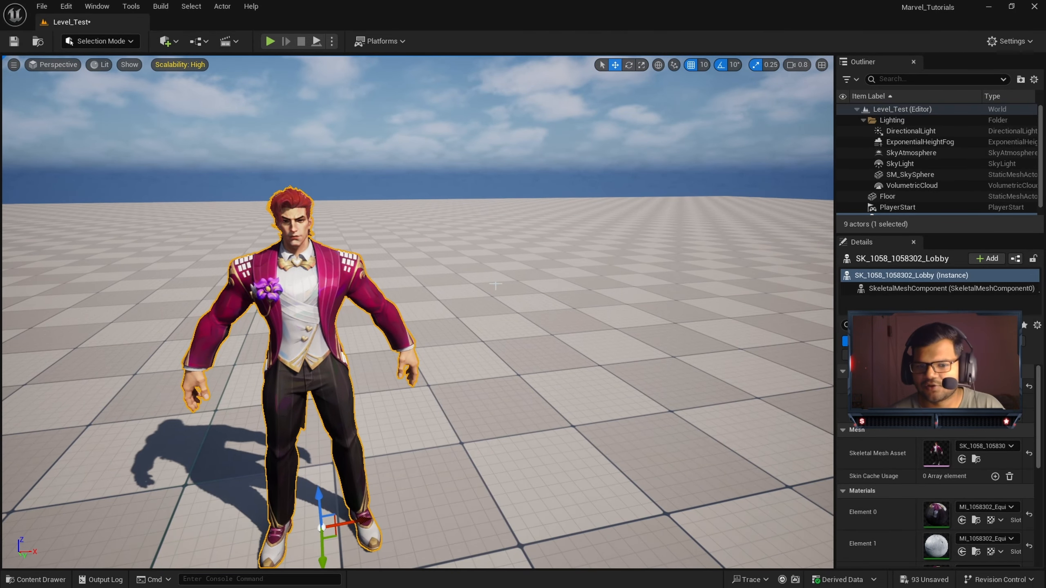
right_click_drag(366, 322, 366, 323)
key("a")
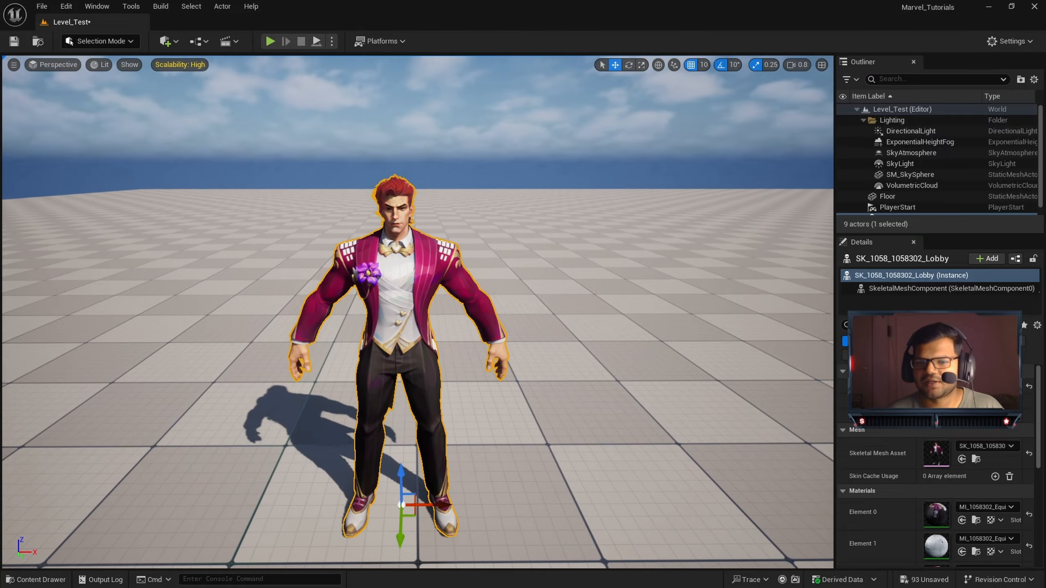
right_click_drag(424, 271, 418, 266)
key("d")
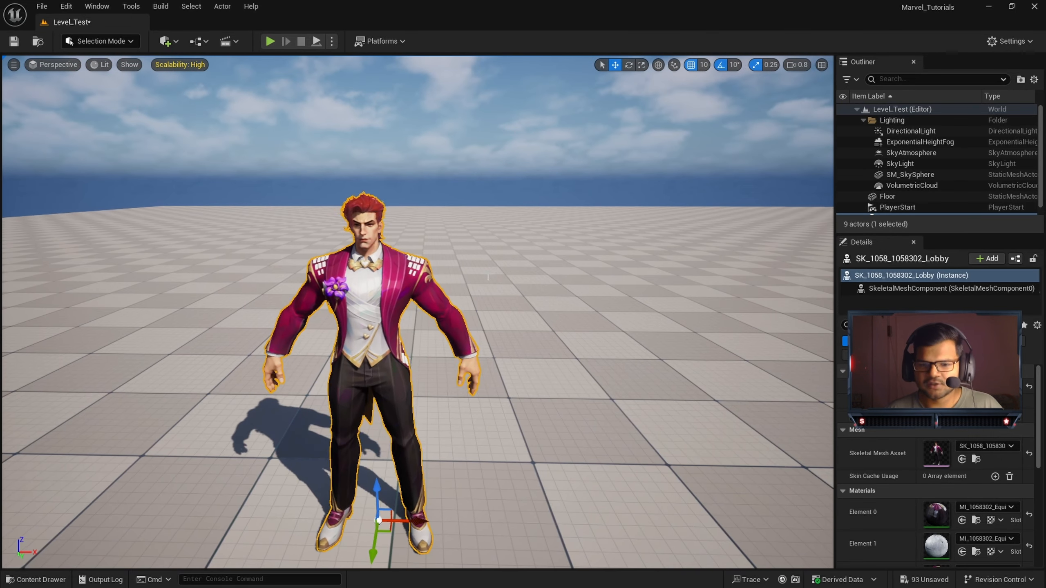
- Switch back to RivalsPorting, expand the Animations and Mvp folders of 1058302, and select MVP_1058302301.uasset
key("super")
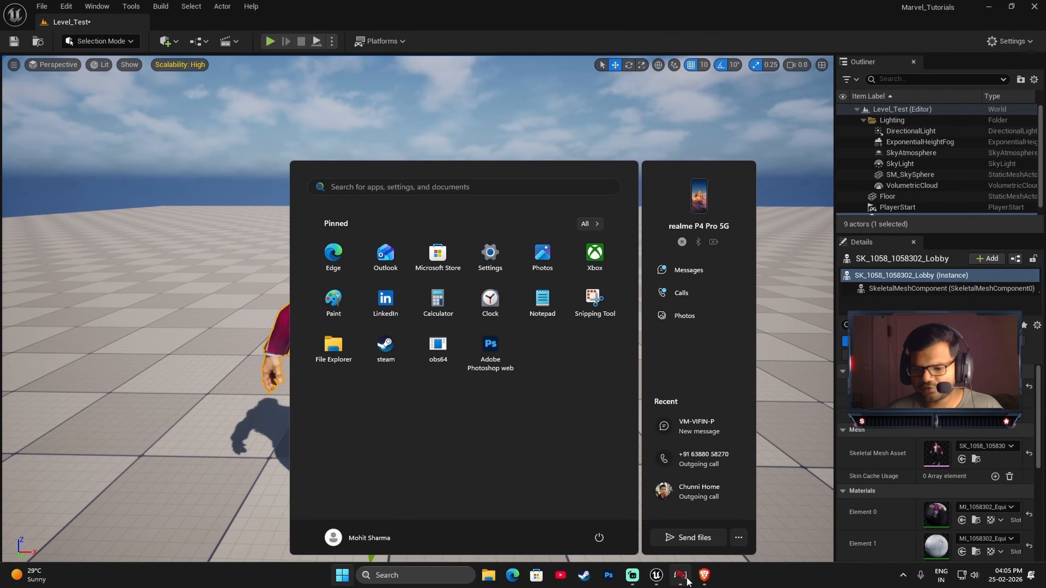
left_click(682, 576)
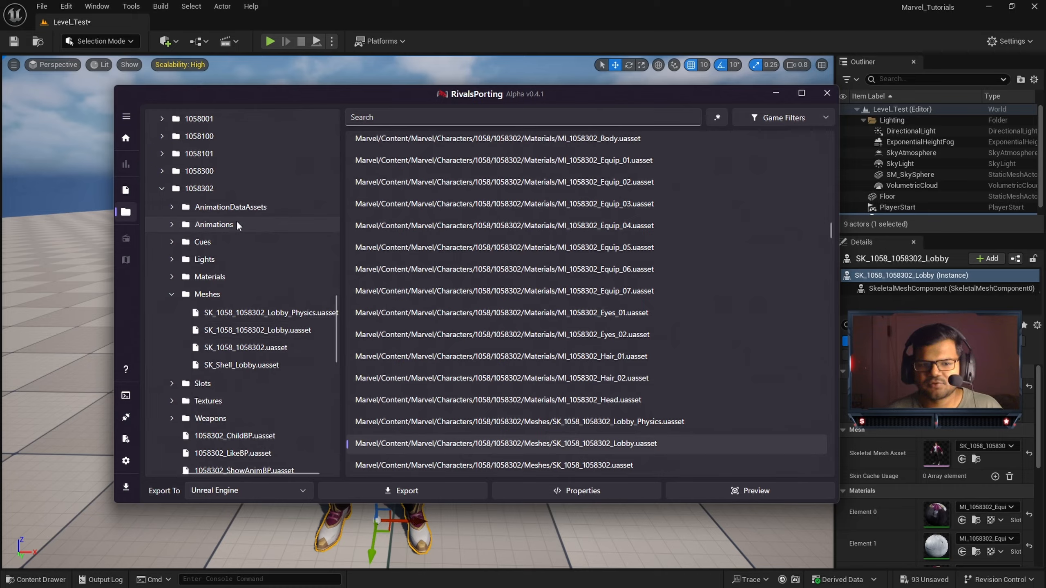
double_click(242, 225)
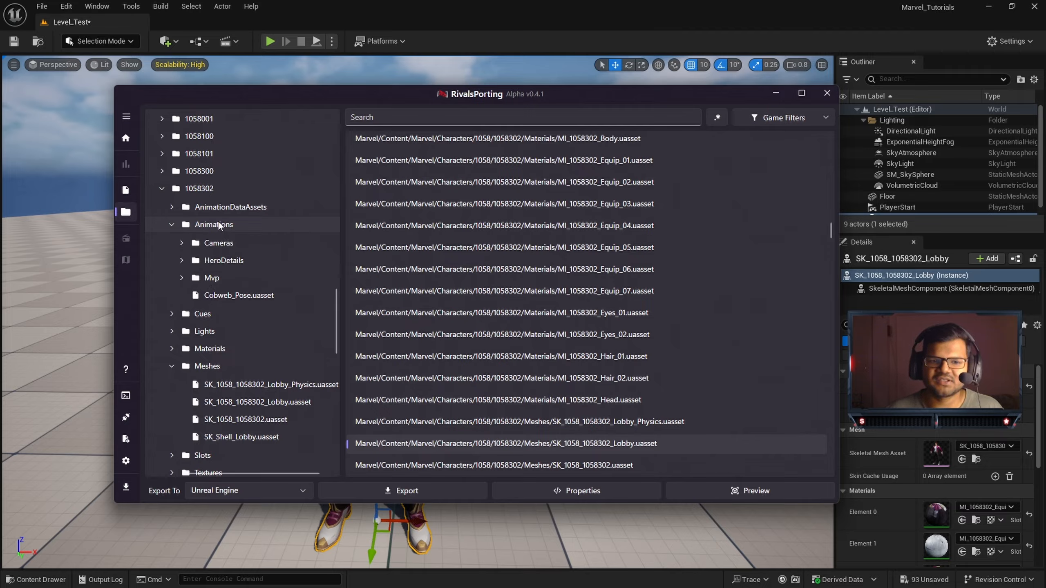
left_click(228, 278)
left_click(250, 348)
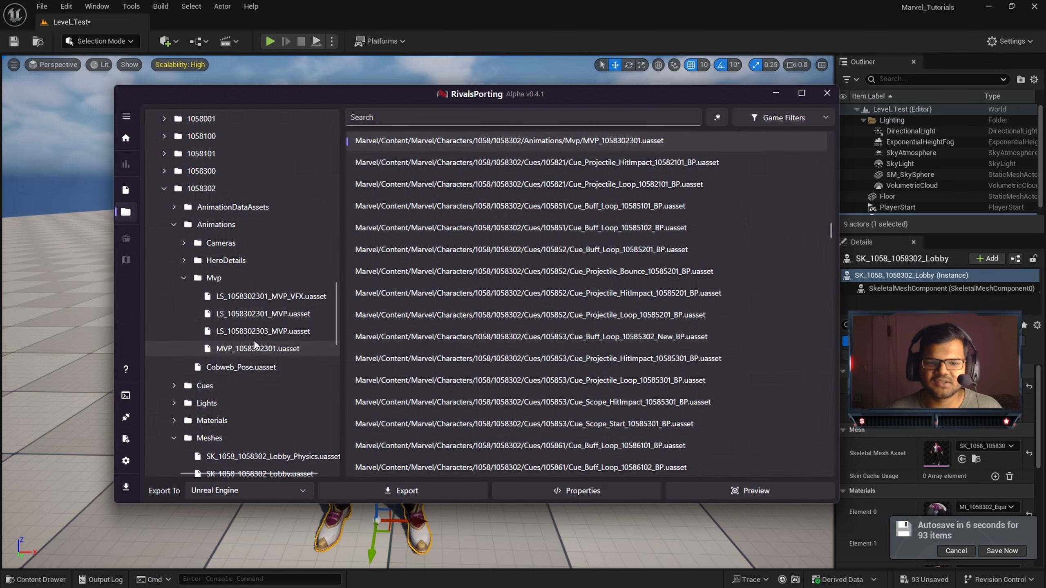
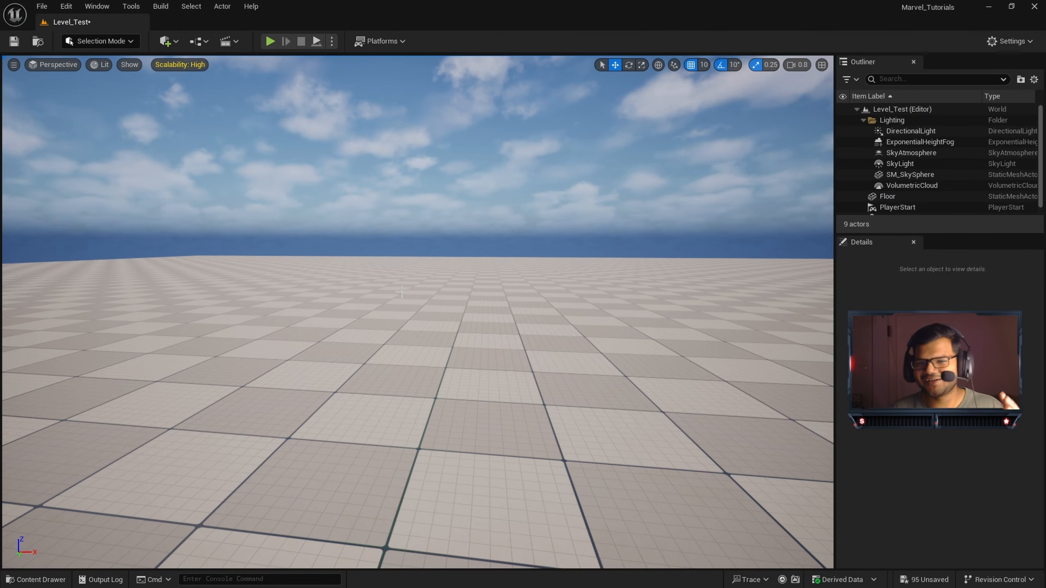
left_click(36, 579)
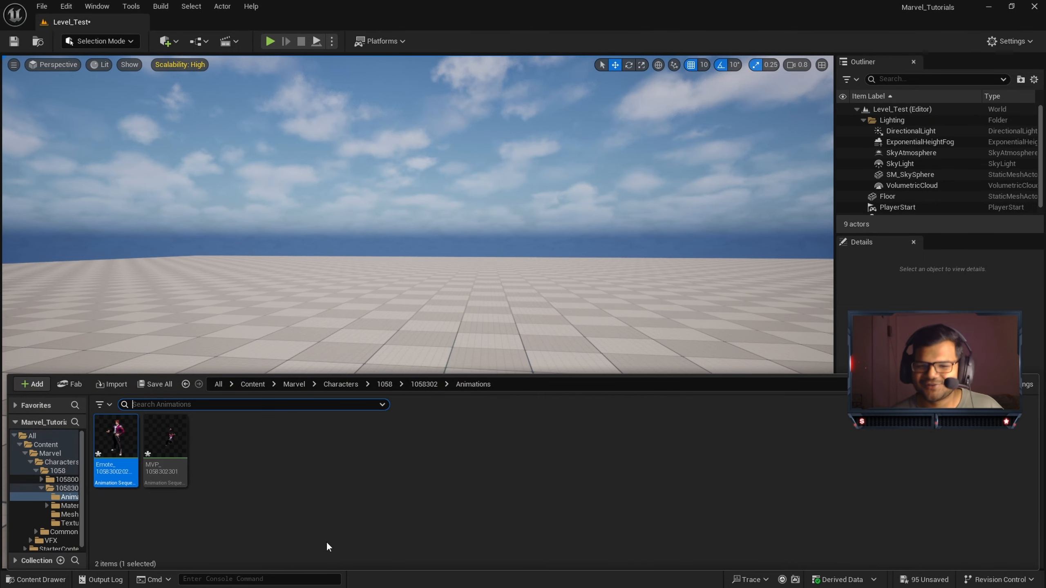
left_click(114, 384)
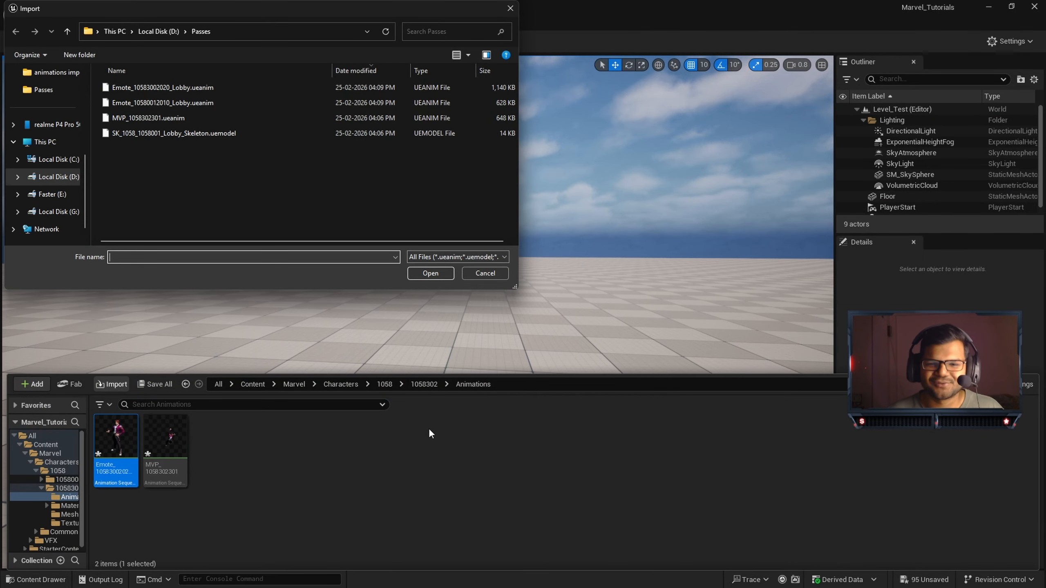
left_click(252, 103)
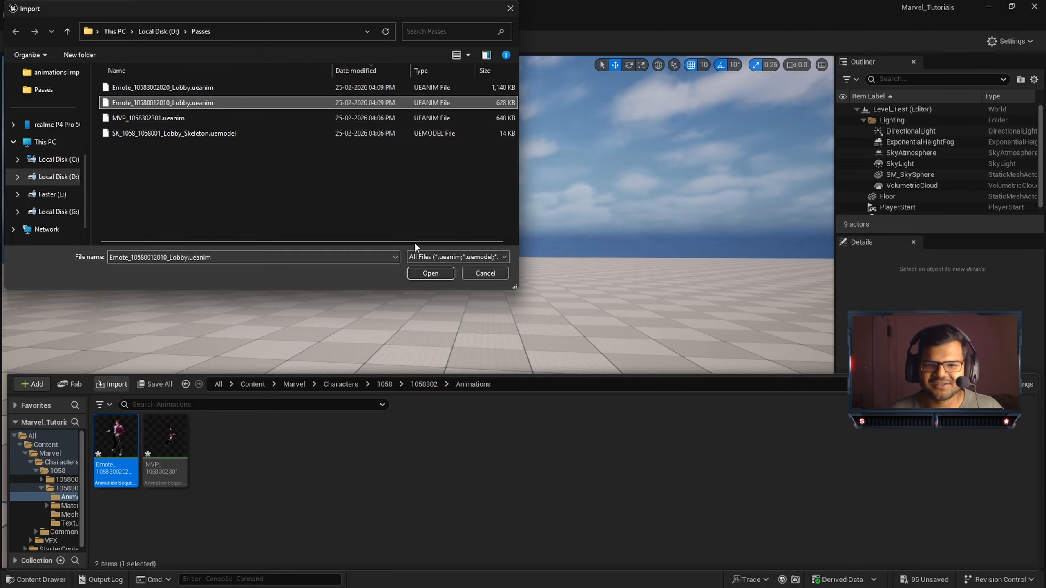
left_click(420, 272)
left_click(579, 318)
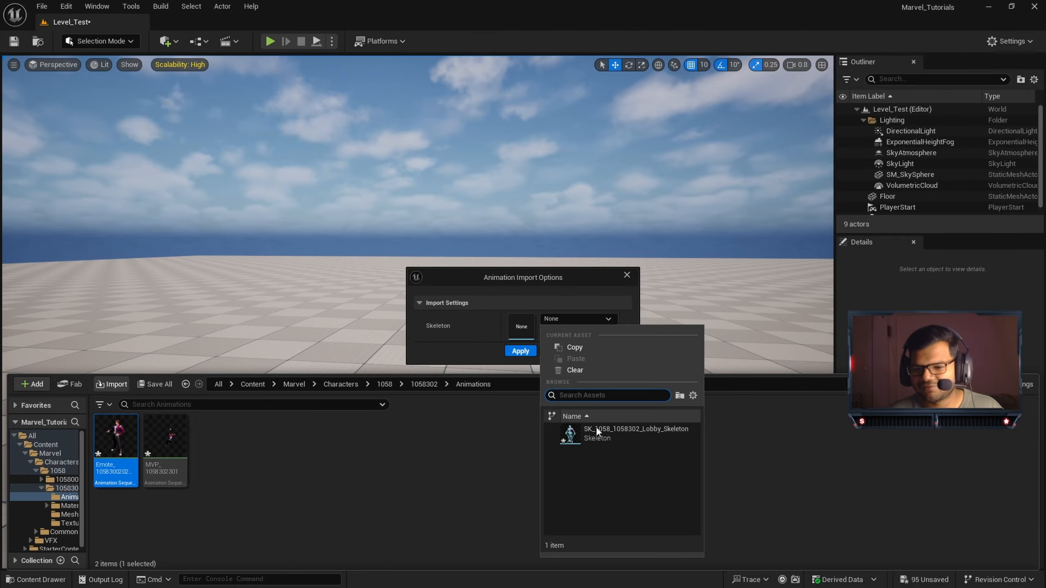
left_click(598, 436)
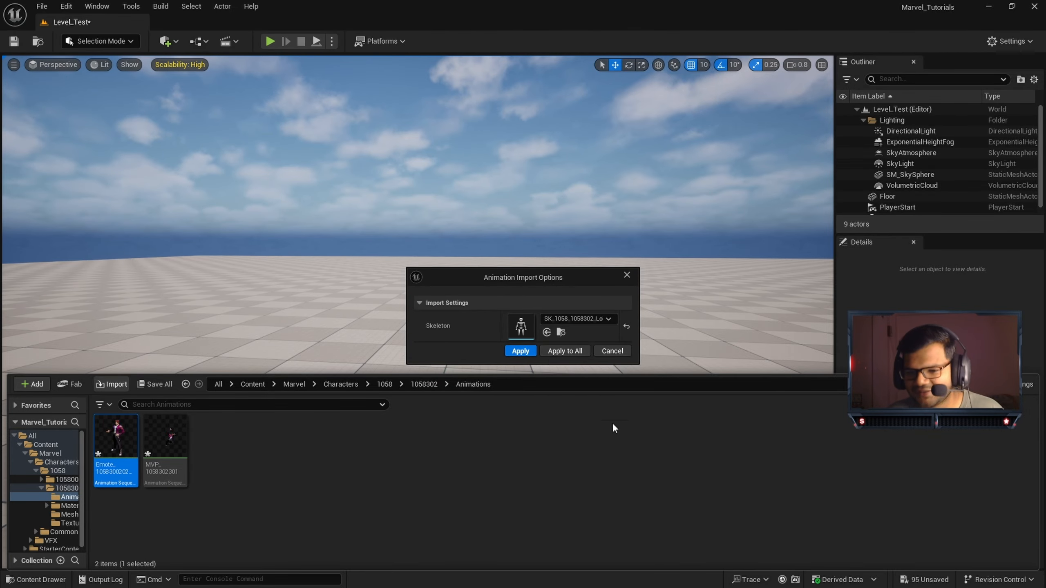
left_click(520, 351)
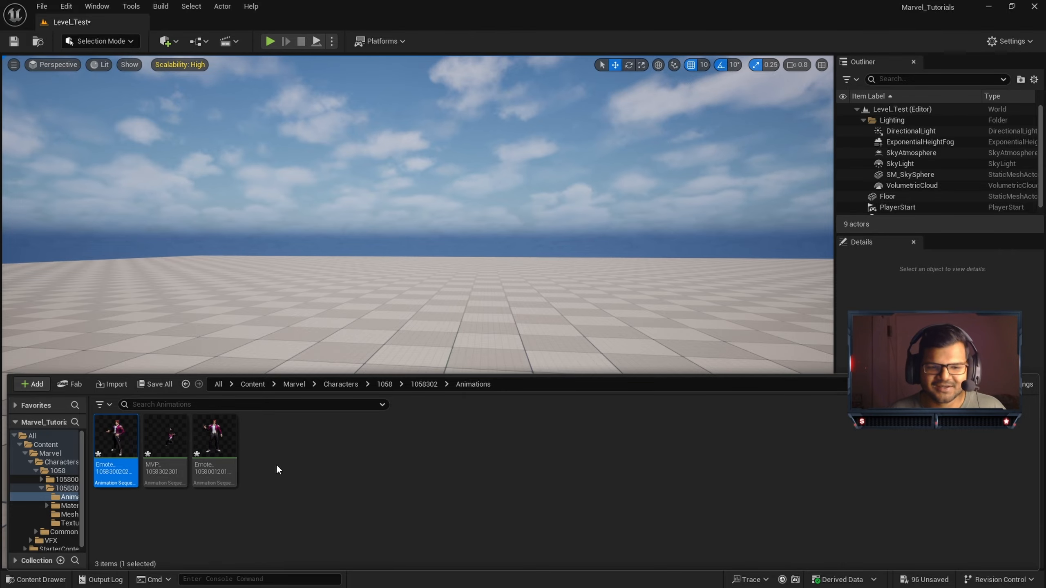
left_click_drag(215, 436, 433, 446)
left_click(270, 41)
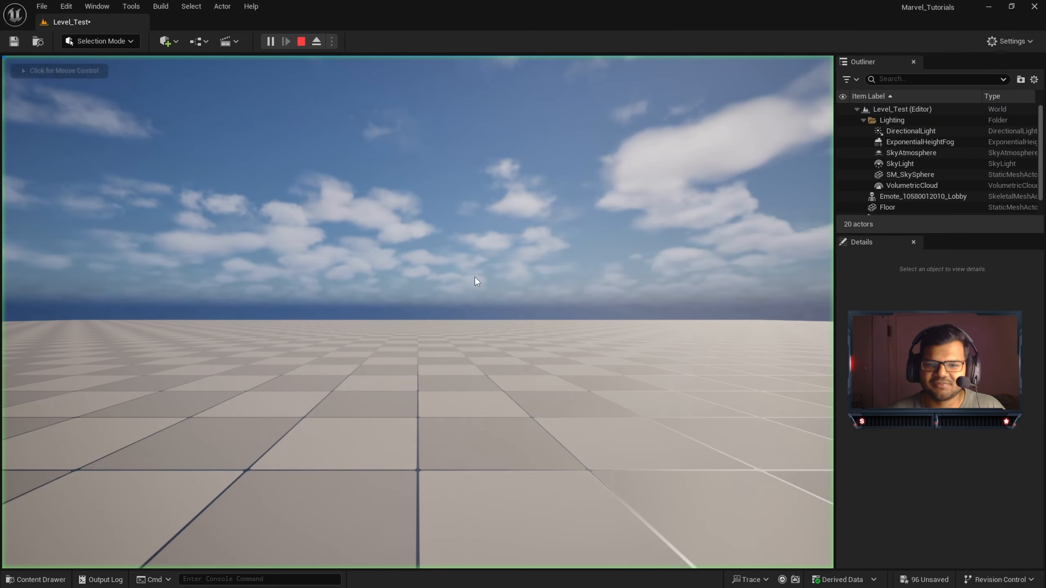
key("w")
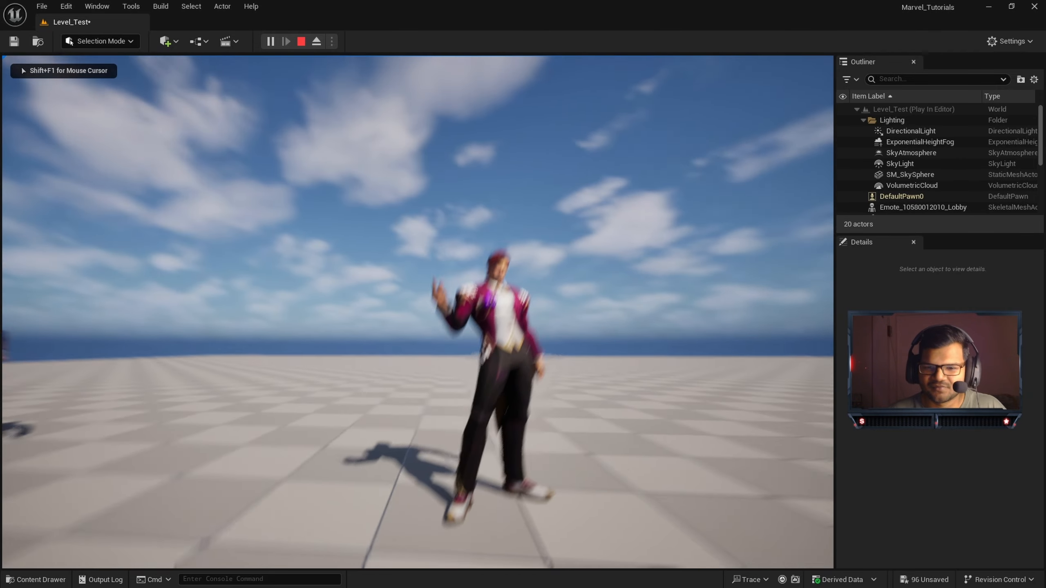
key("d")
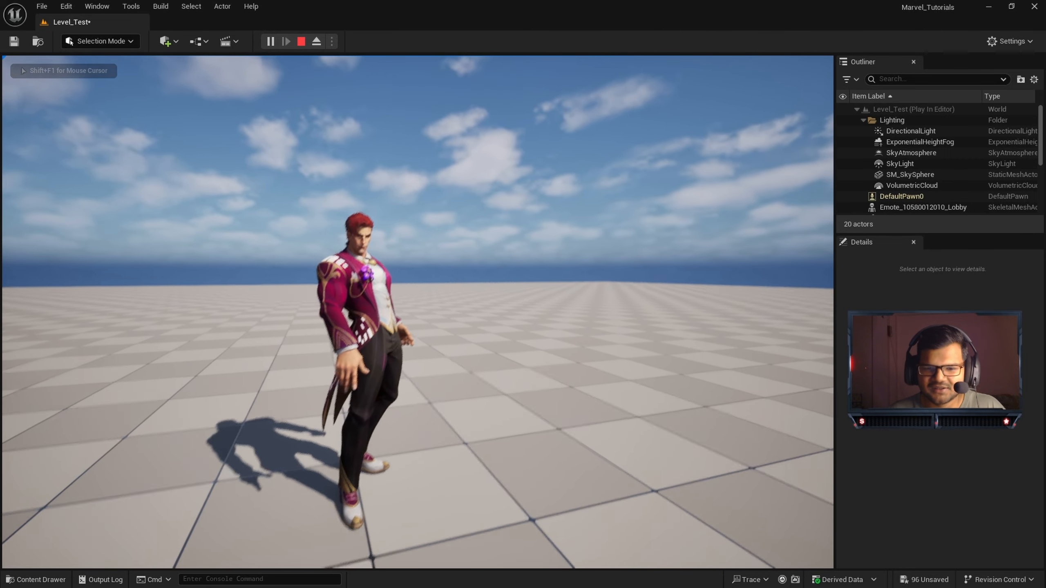
key("s")
key("w")
key("s")
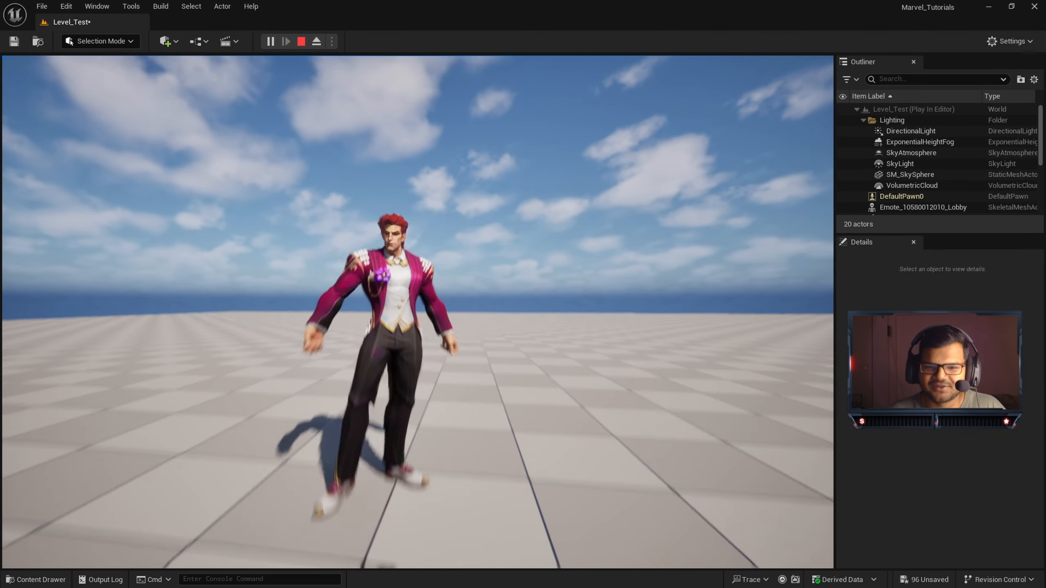
key("a")
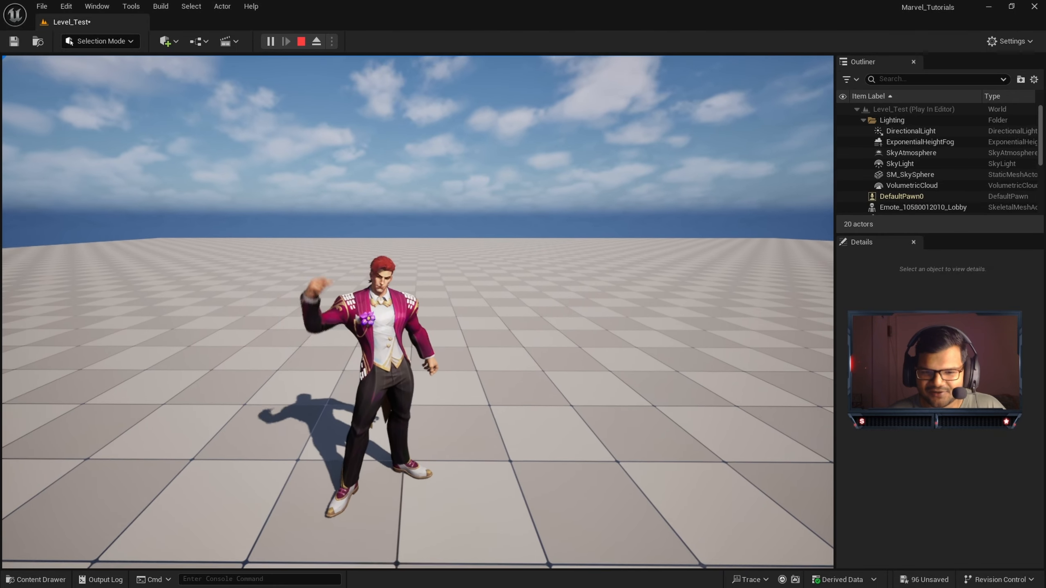
key("Escape")
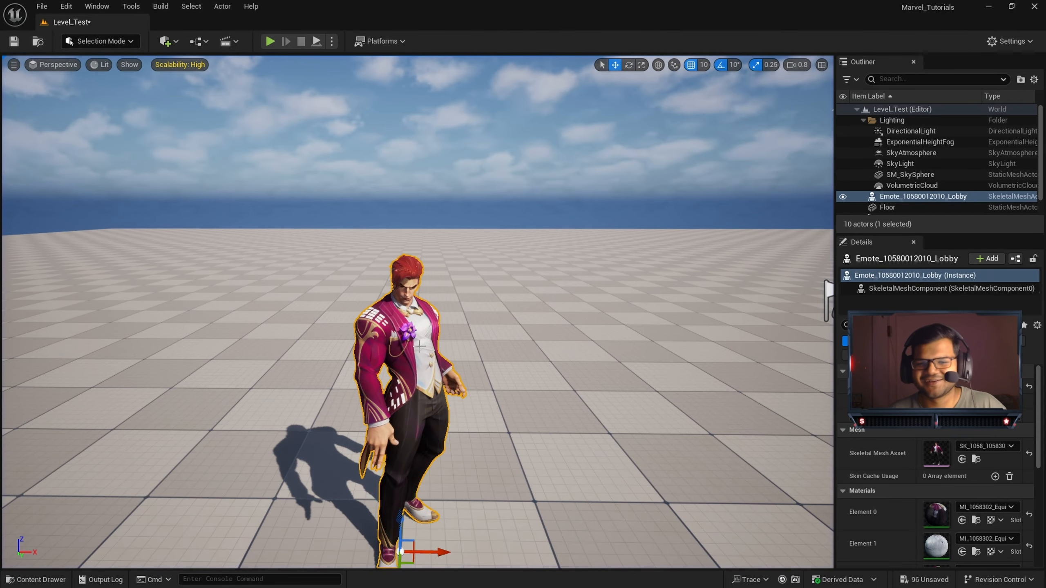
key("Delete")
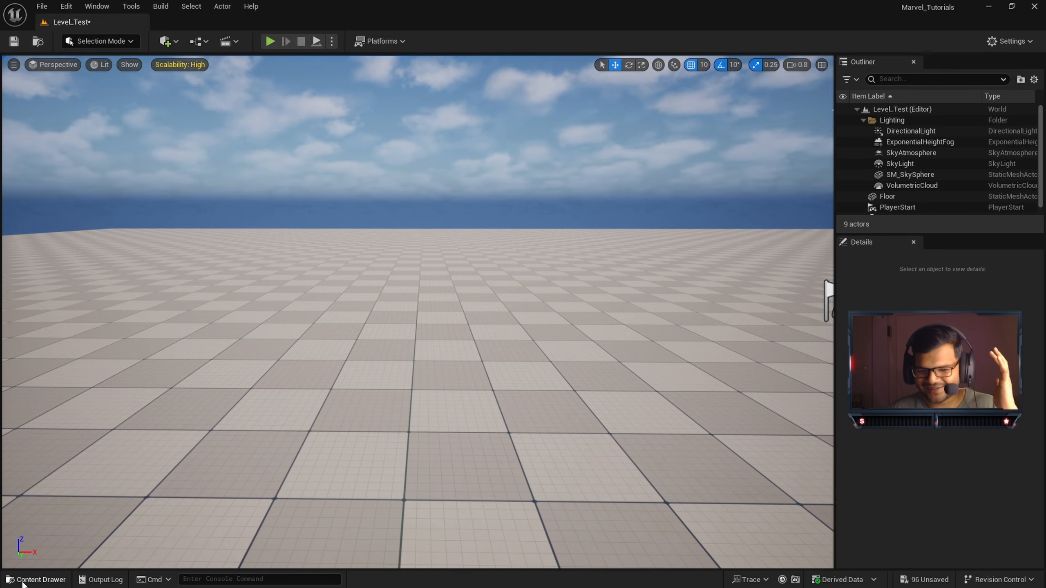
- Open the project's Marvel/Characters folder and switch to RivalsPorting
left_click(37, 579)
left_click(341, 384)
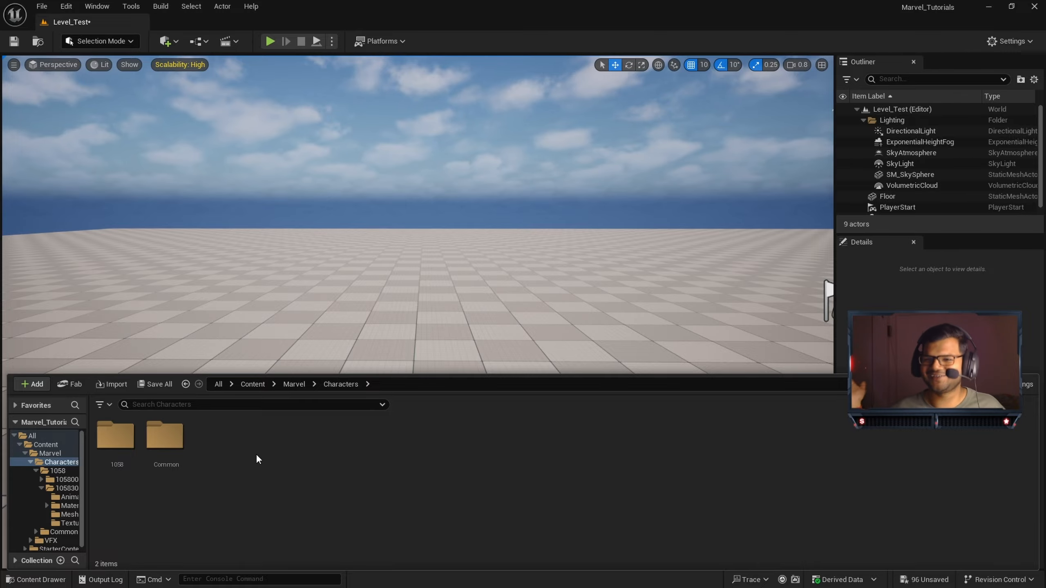
key("super")
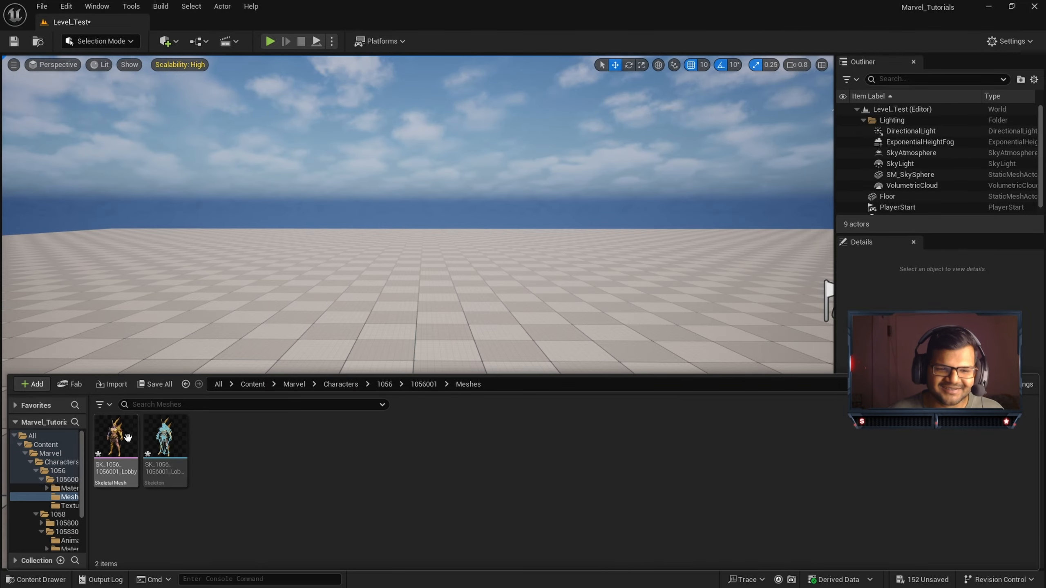
- Place the SK_1056_1056001_Lobby skeletal mesh from the 1056001 Meshes folder in the level and frame the full character
left_click_drag(128, 437, 390, 455)
right_click_drag(391, 456, 374, 421)
key("w")
scroll(370, 432, "down", 2)
key("s")
key("s")
mouse_move(474, 303)
right_mouse_down()
mouse_move(461, 285)
mouse_move(450, 310)
mouse_move(478, 312)
right_mouse_up()
scroll(461, 285, "down", 1)
key("s")
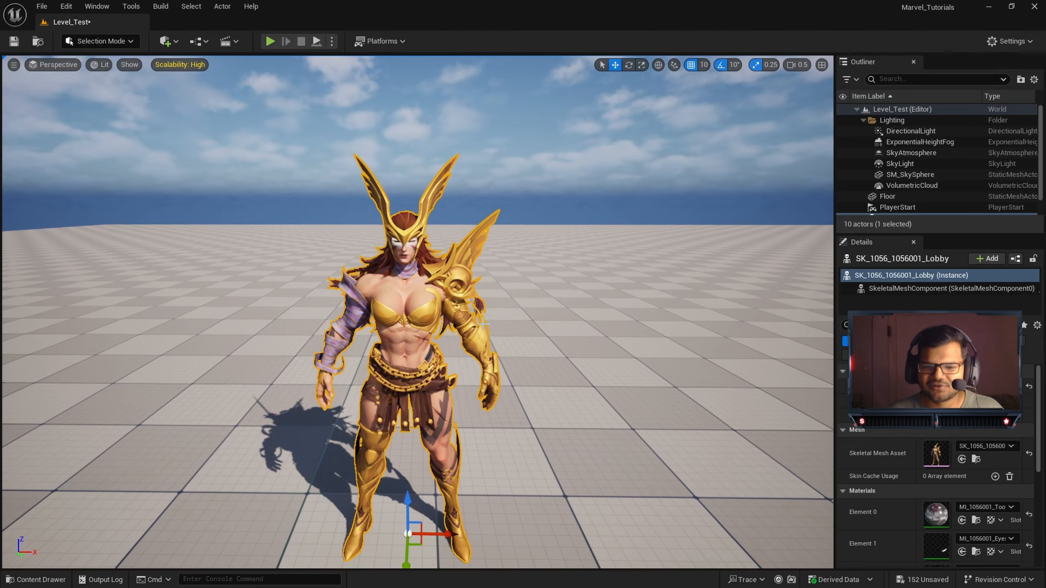
left_click(25, 580)
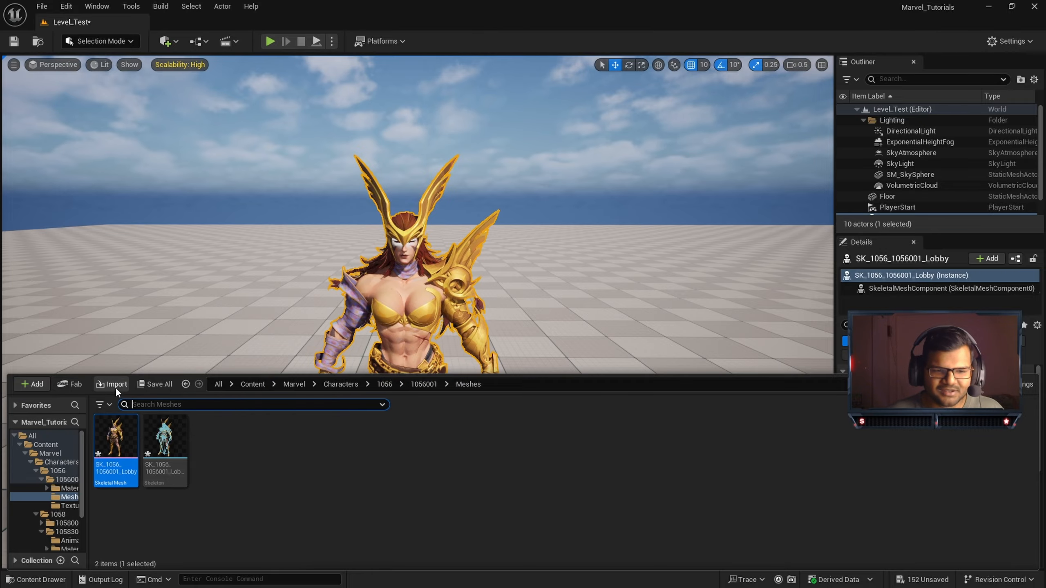
left_click(115, 386)
left_click(200, 102)
left_click(431, 274)
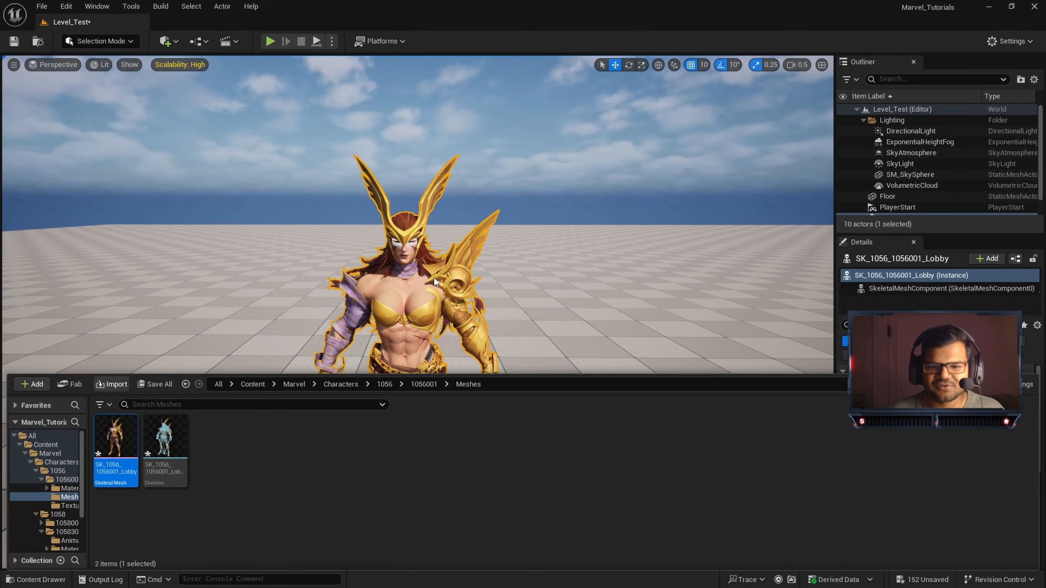
left_click(547, 319)
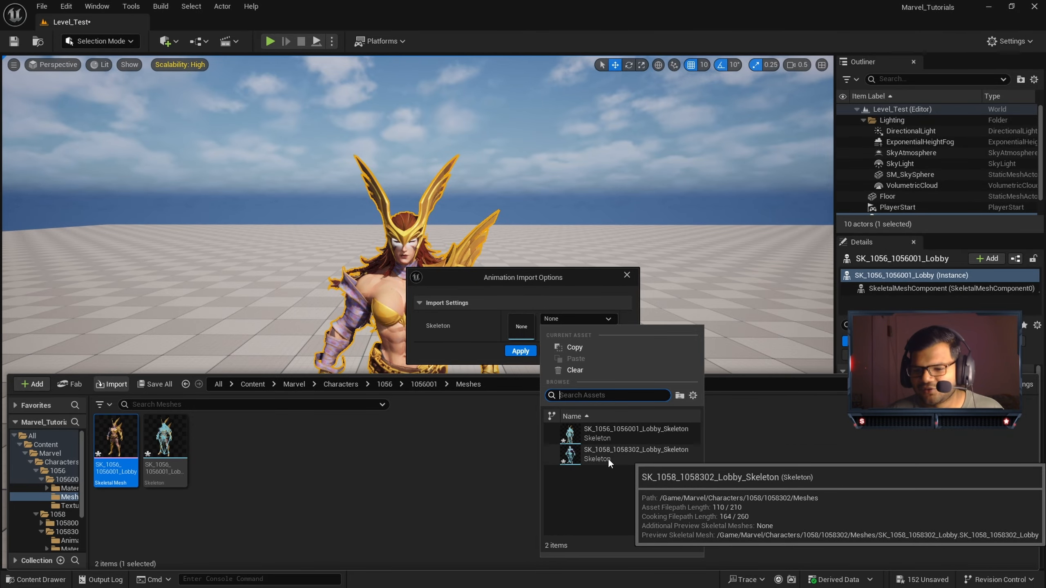
left_click(612, 430)
left_click(520, 350)
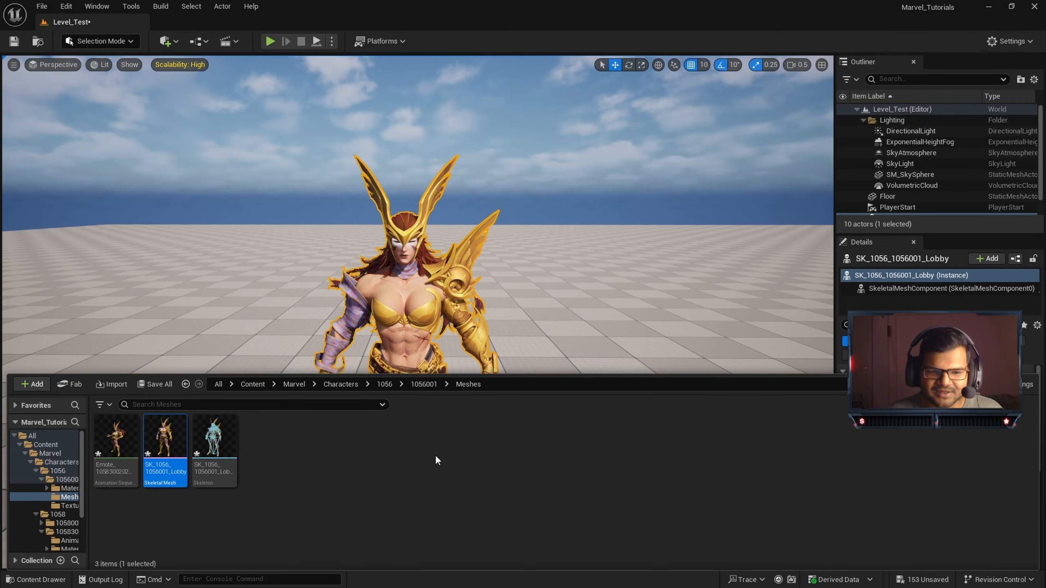
left_click(124, 436)
left_click_drag(125, 436, 188, 469)
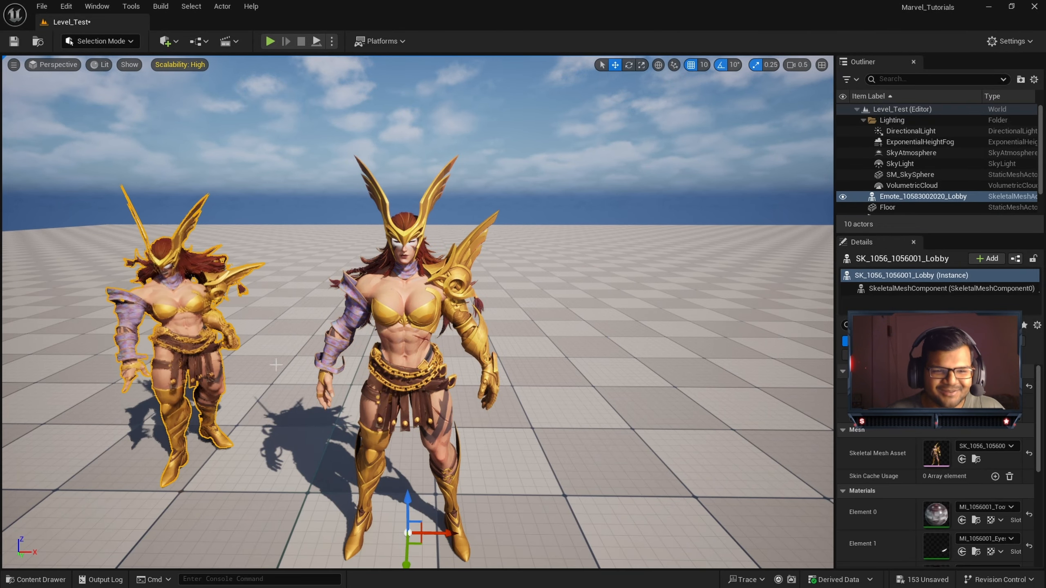
key("w")
right_click_drag(188, 470, 140, 501)
key("f")
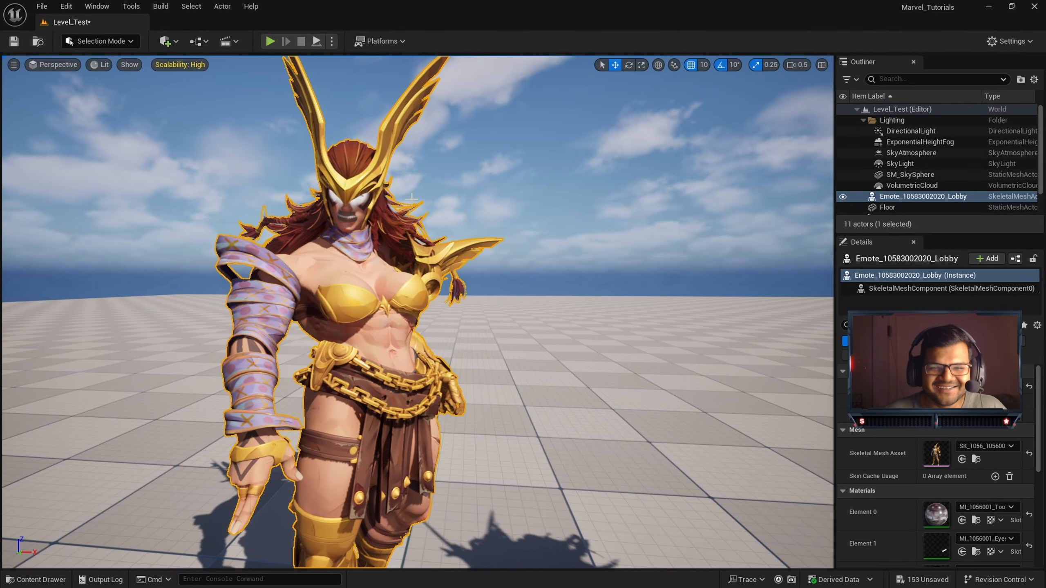
left_click(270, 42)
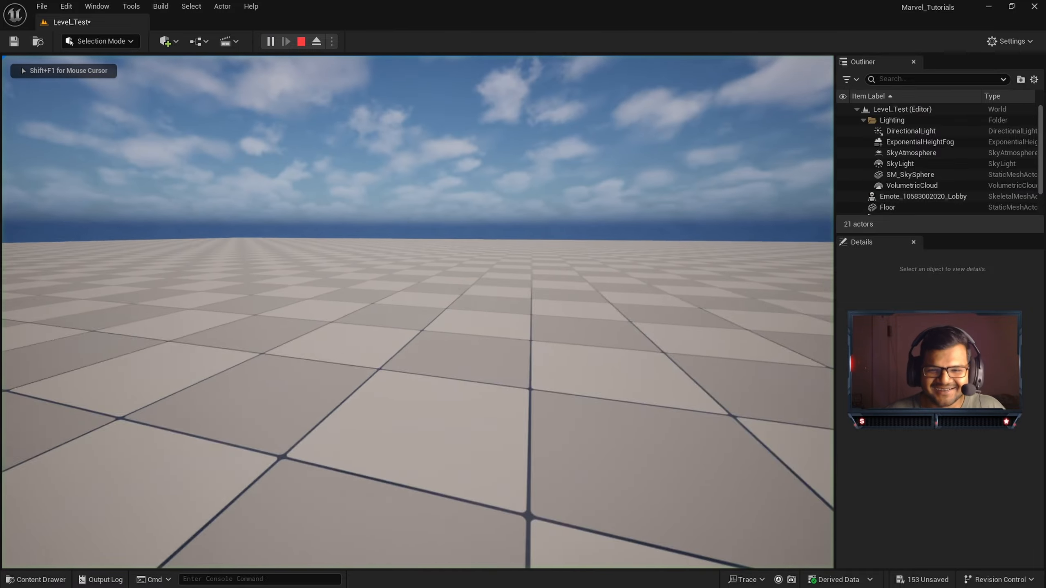
key("w")
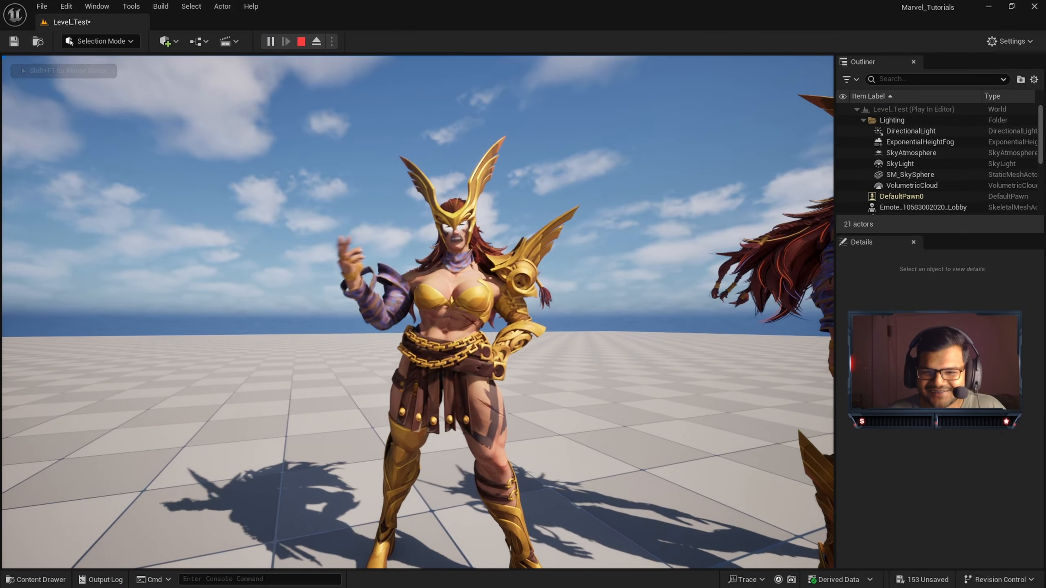
key("w")
key("w")
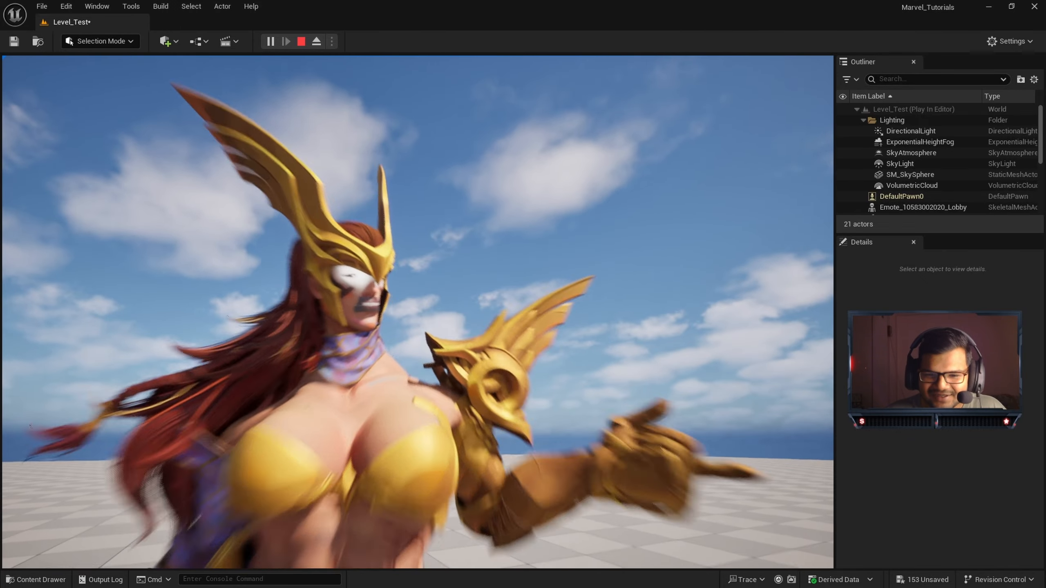
key("s")
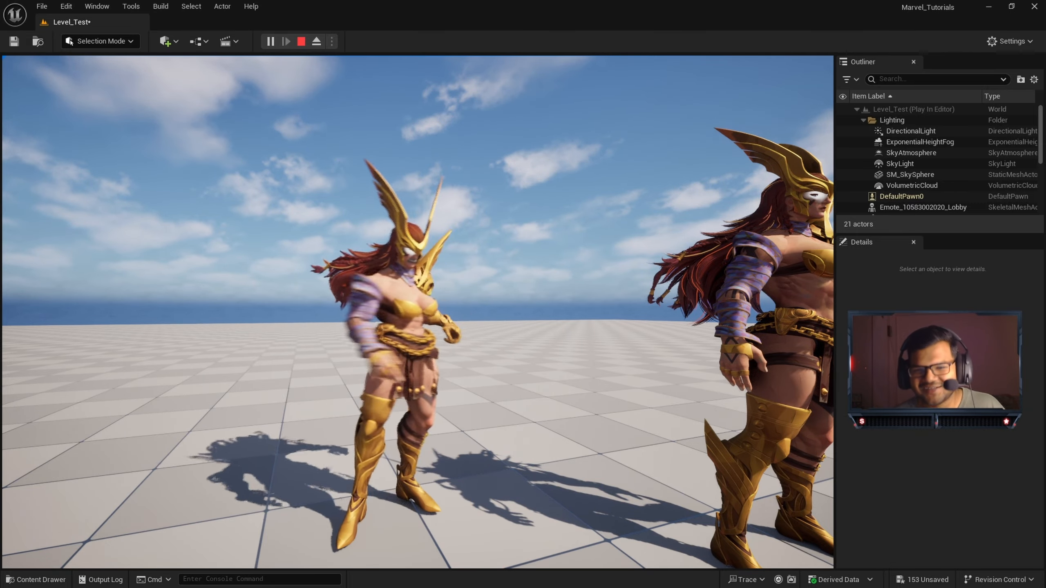
key("s")
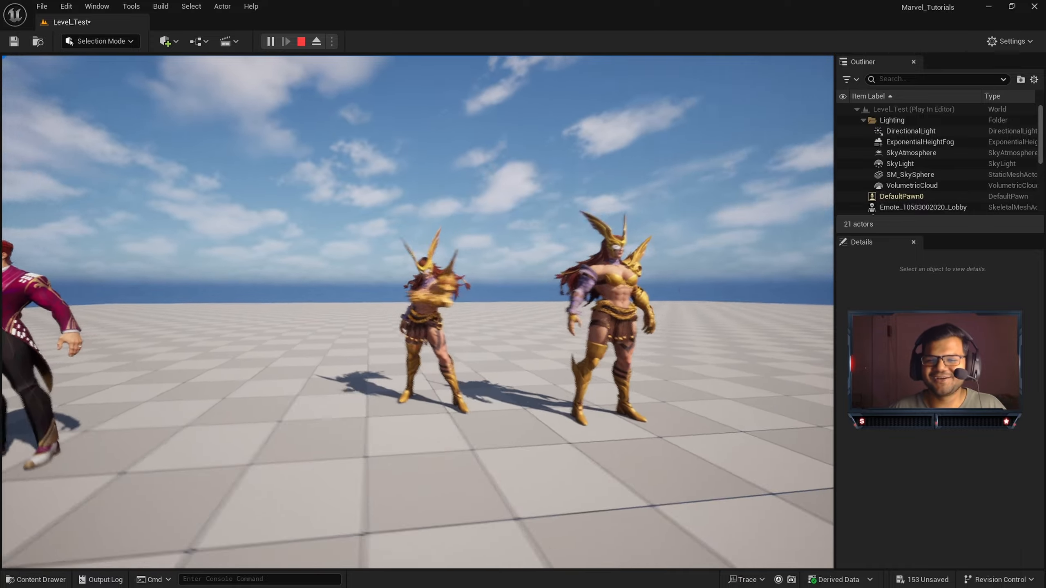
key("w")
key("s")
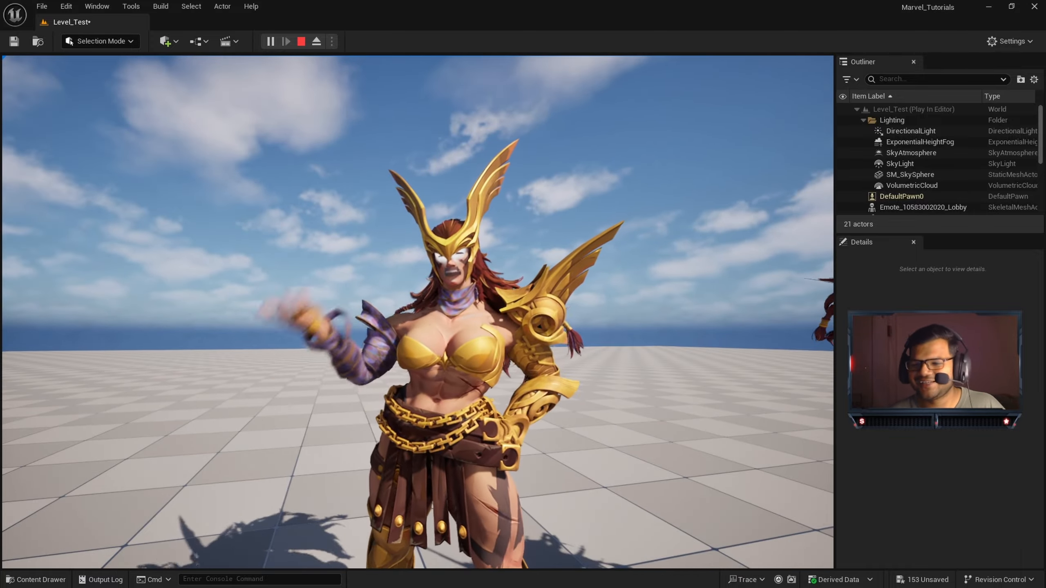
key("s")
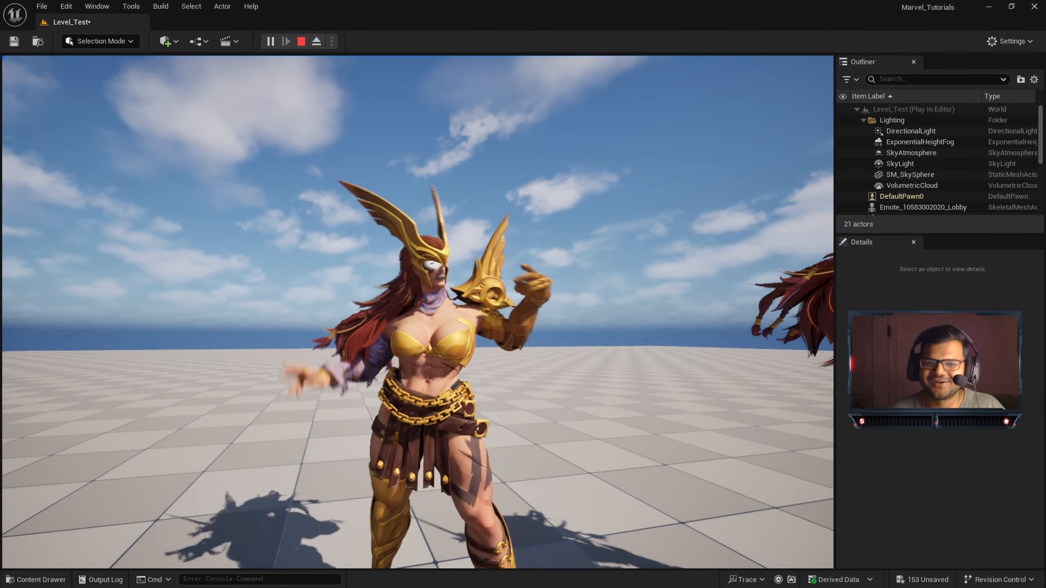
key("w")
key("s")
key("s")
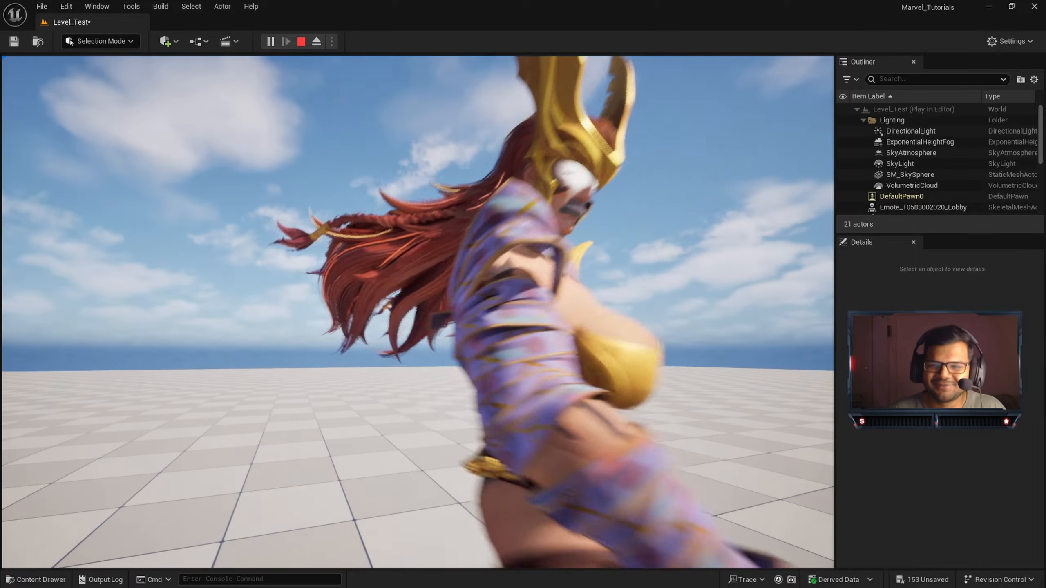
key("s")
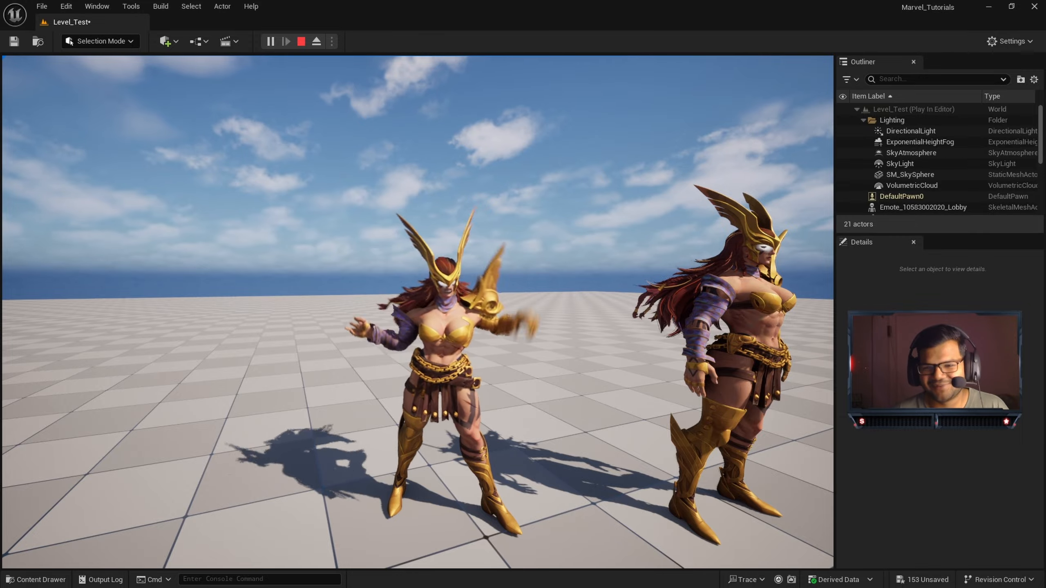
key("w")
key("s")
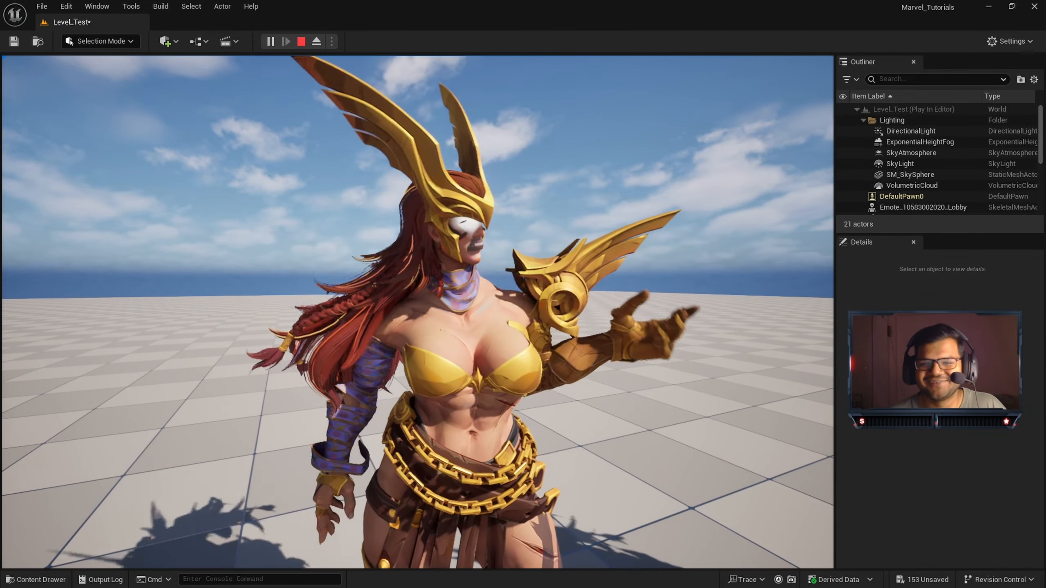
key("Escape")
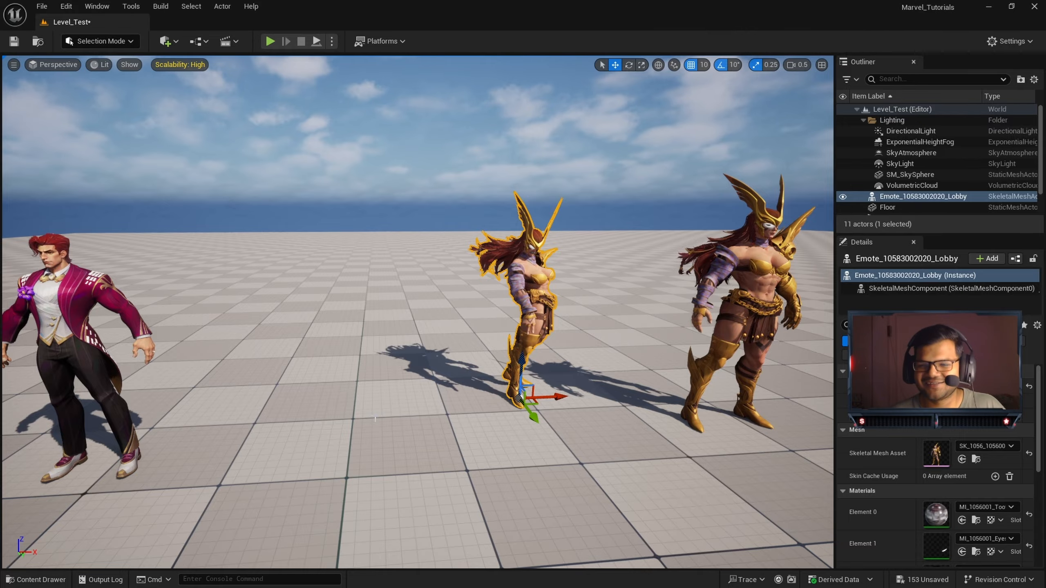
key("s")
right_click_drag(339, 439, 327, 429)
key("d")
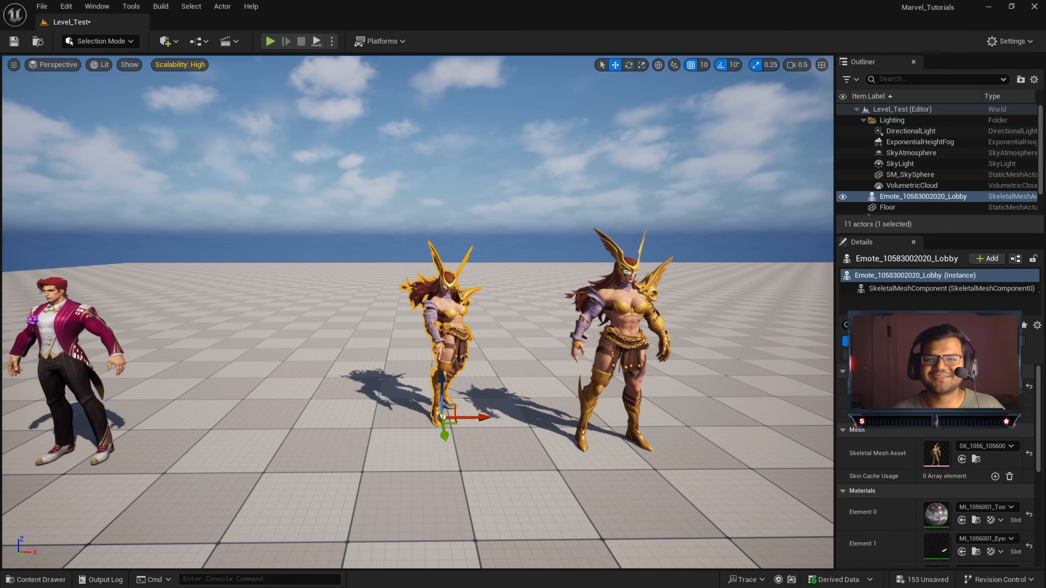
right_click_drag(522, 414, 548, 432)
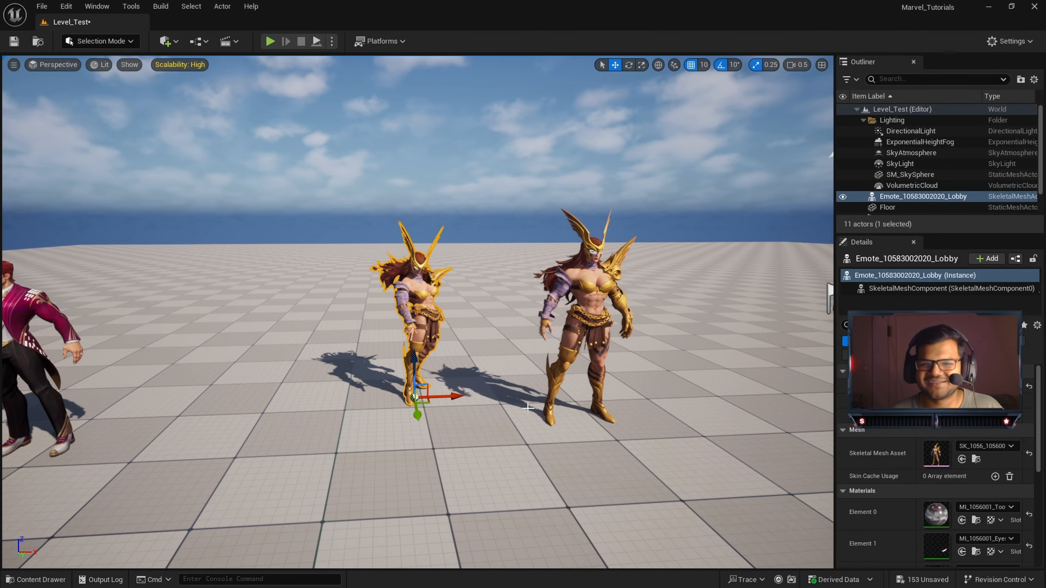
key("super")
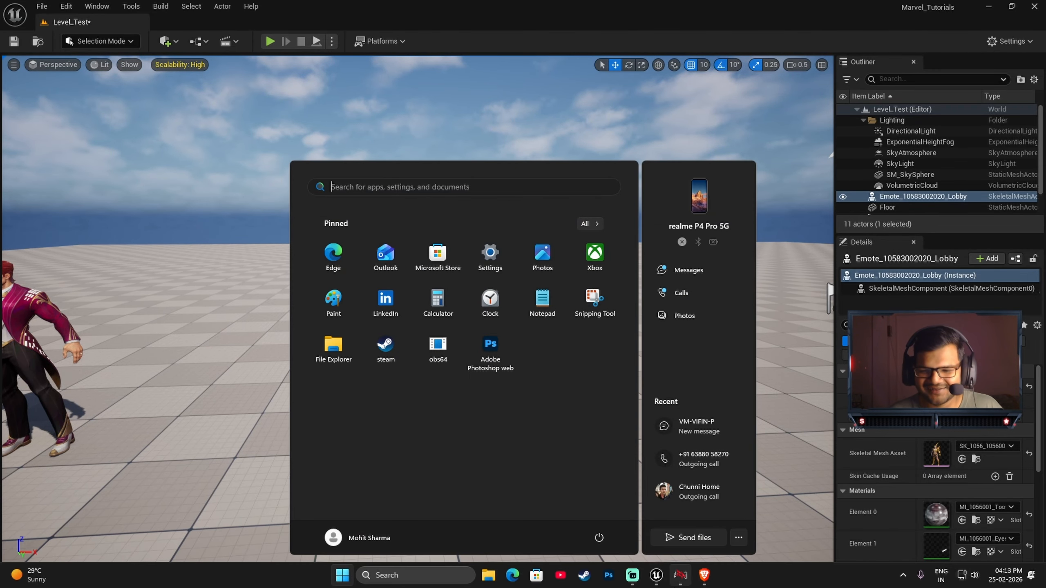
left_click(678, 577)
key("super")
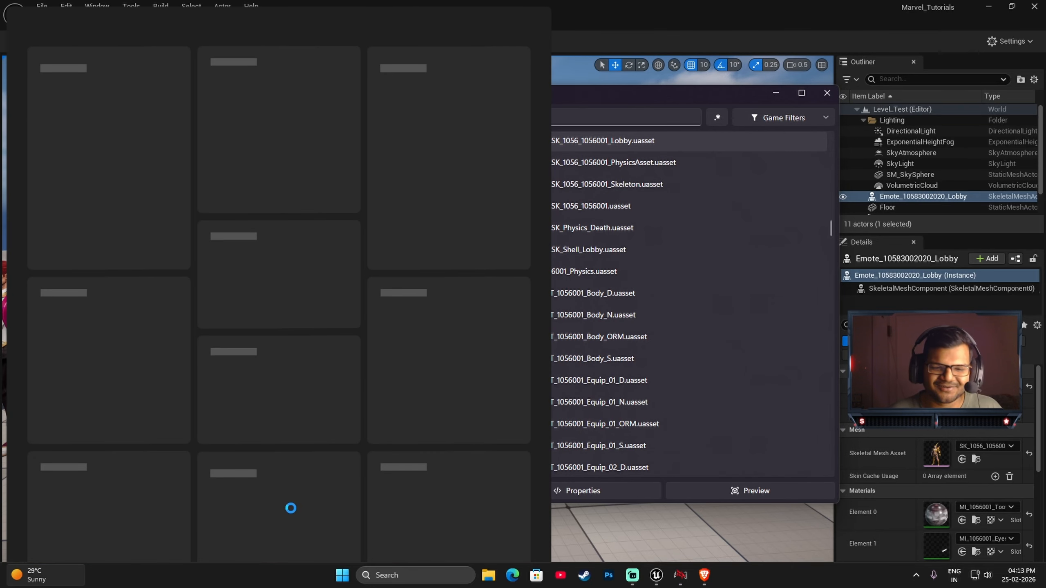
key("super")
left_click(776, 94)
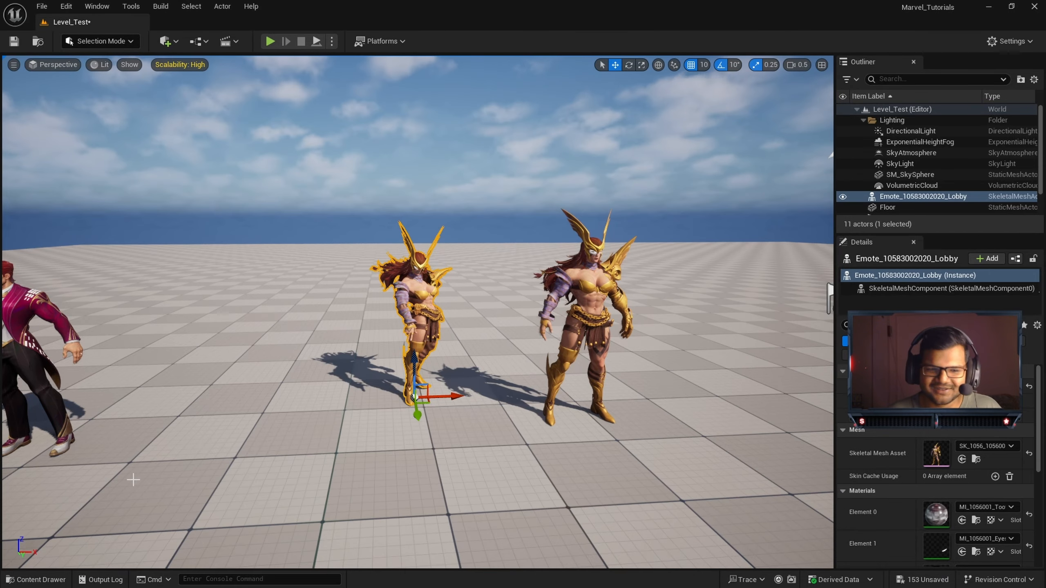
left_click(35, 579)
left_click(111, 384)
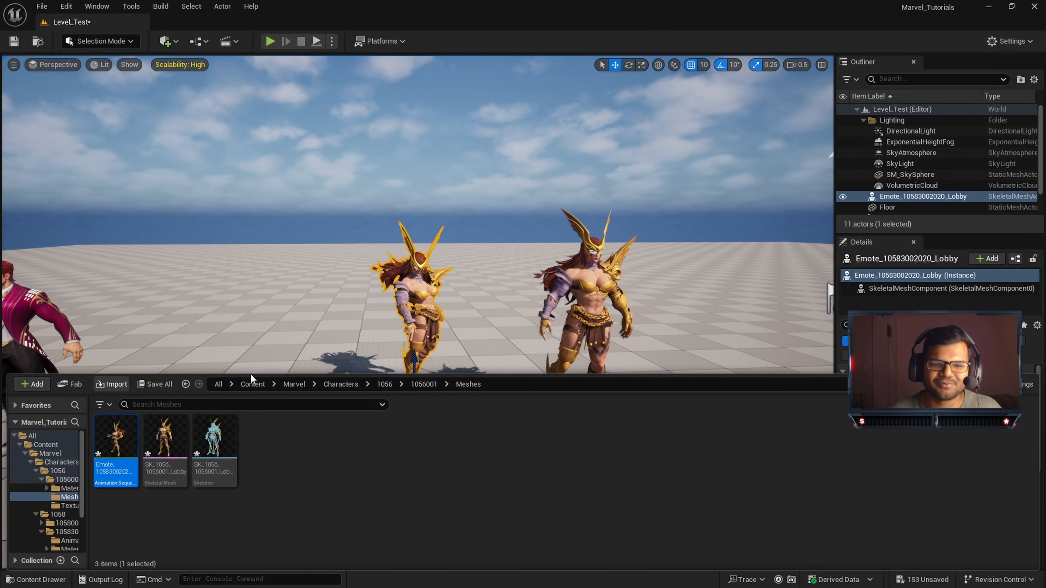
left_click(484, 274)
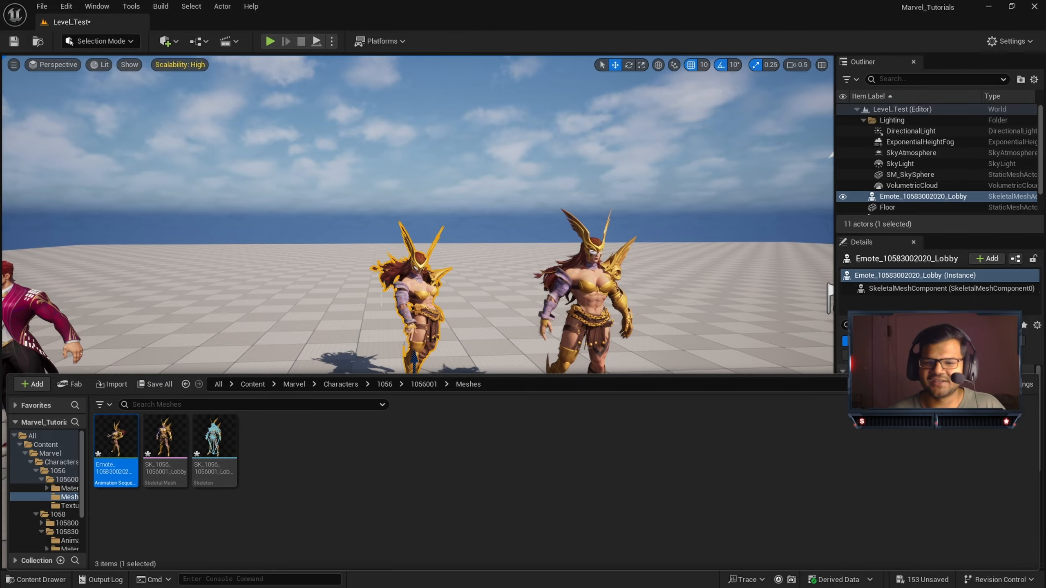
- Examine the static Gambit character's hair, face and jacket up close from above, and his full body from further back
right_click_drag(494, 230, 391, 243)
key("w")
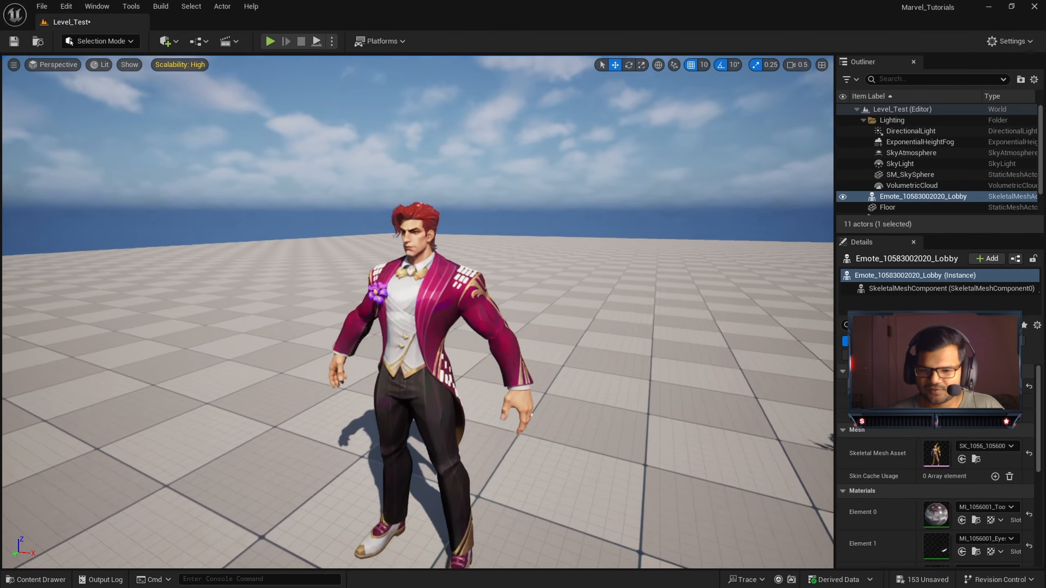
key("w")
right_click_drag(542, 247, 543, 351)
key("e")
key("s")
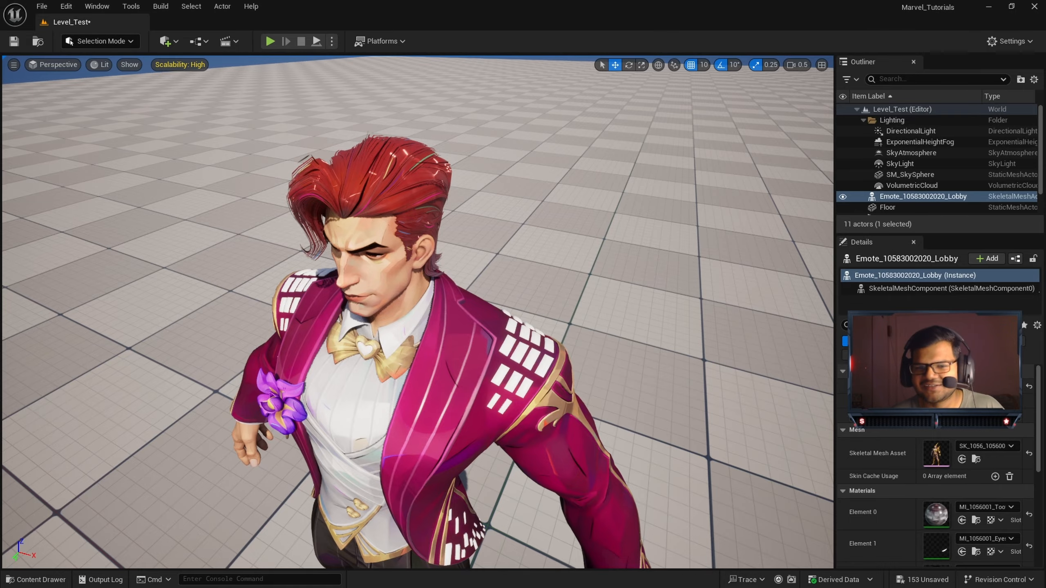
key("a")
right_click_drag(432, 335, 486, 340)
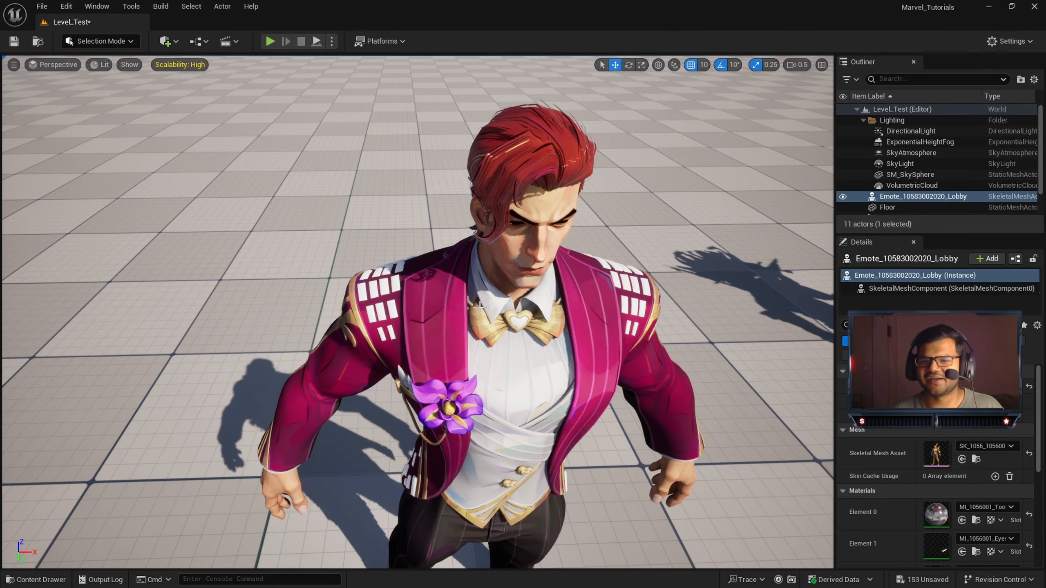
scroll(543, 313, "down", 5)
right_click_drag(544, 313, 580, 305)
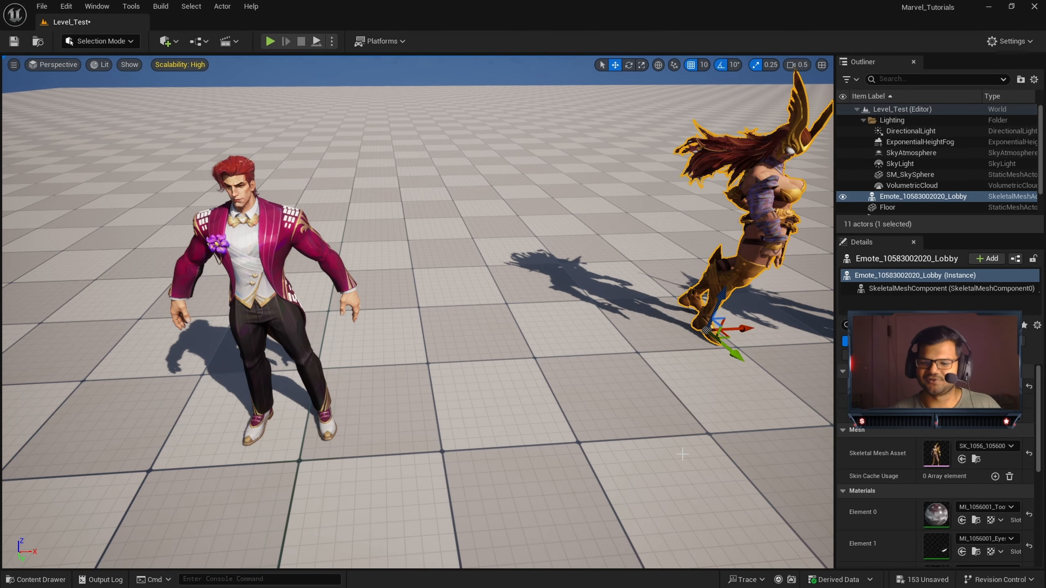
key("super")
left_click(636, 575)
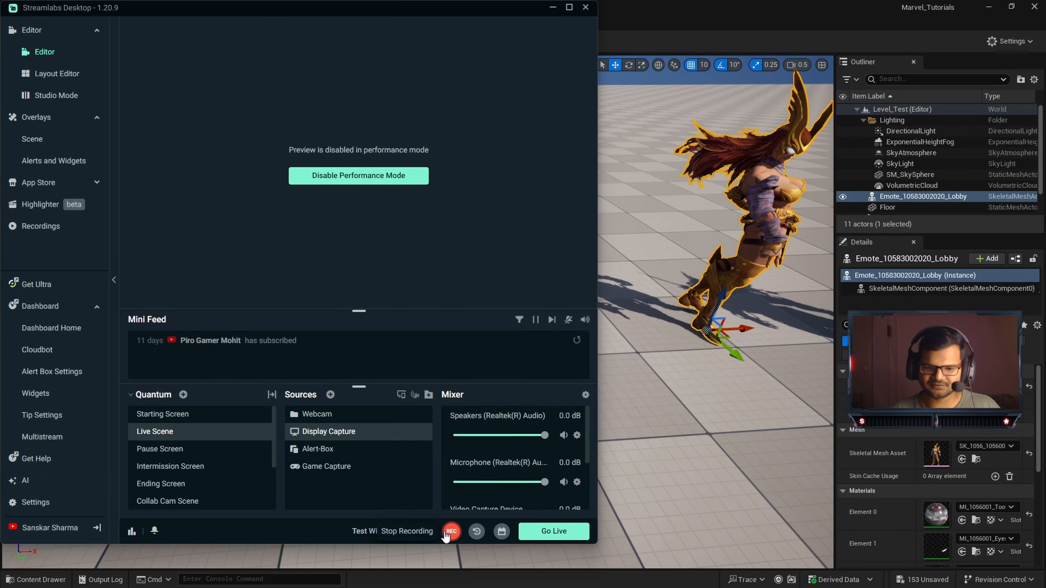